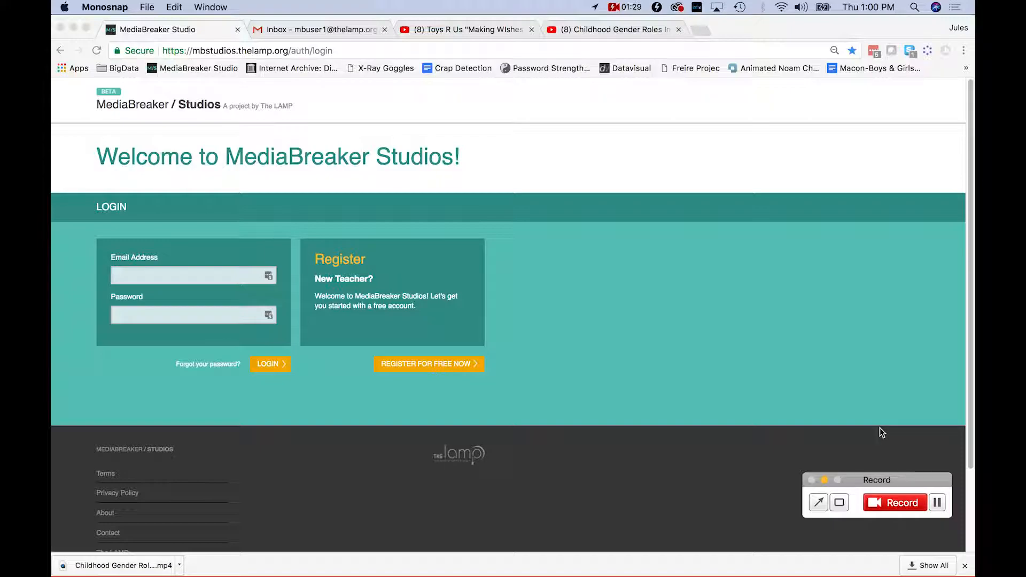
Open the teacher registration form and enter the teacher's full name and school The LAMP.
{"action": "key", "text": "super+Tab"}
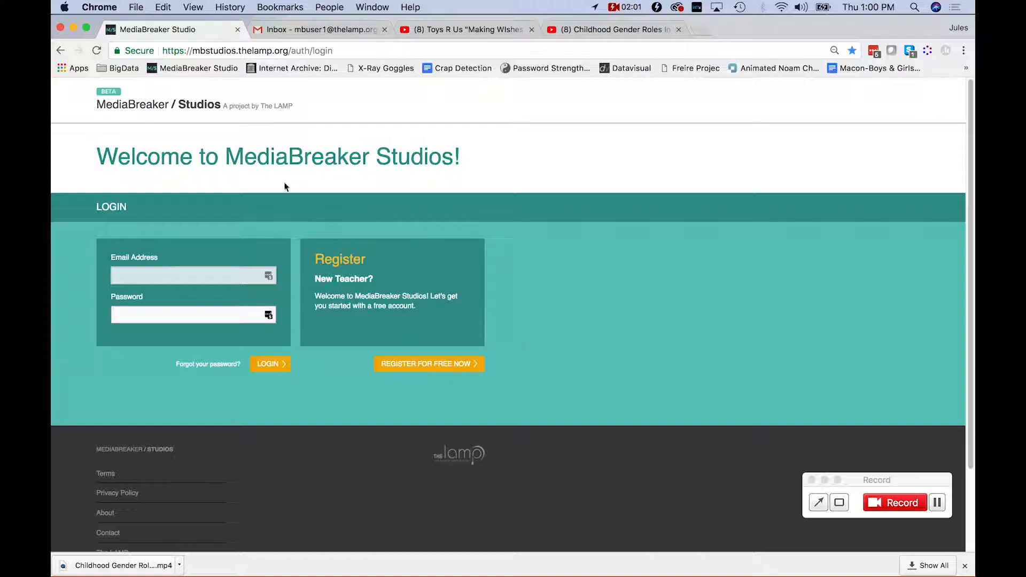
{"action": "left_click", "coordinate": [270, 48]}
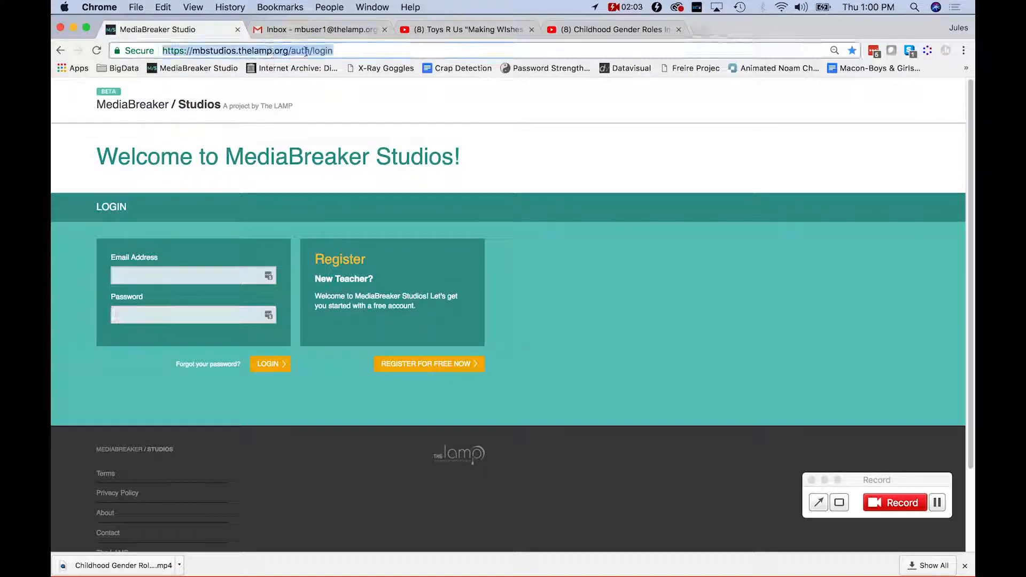
{"action": "left_click", "coordinate": [350, 51]}
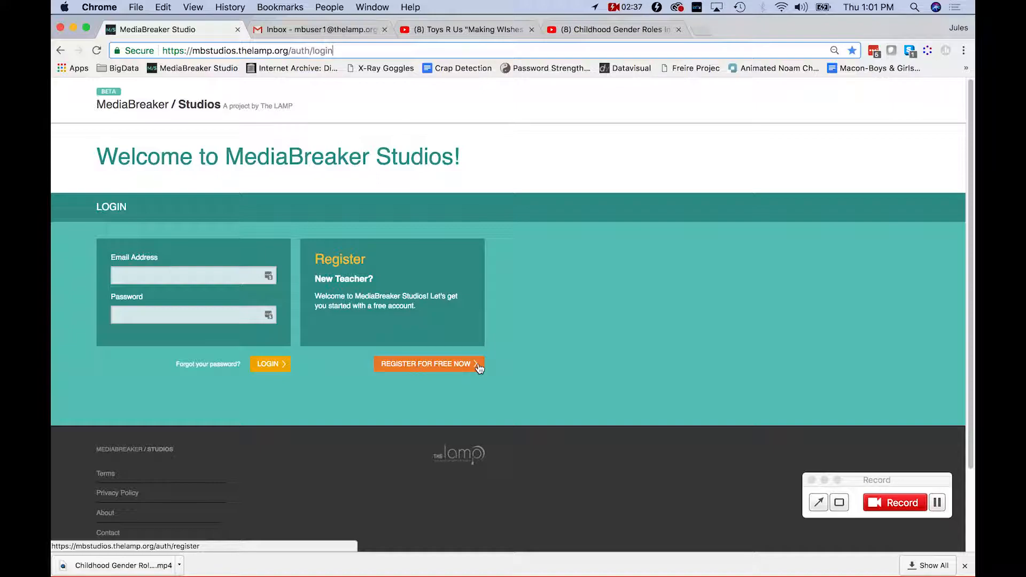
{"action": "left_click", "coordinate": [441, 370]}
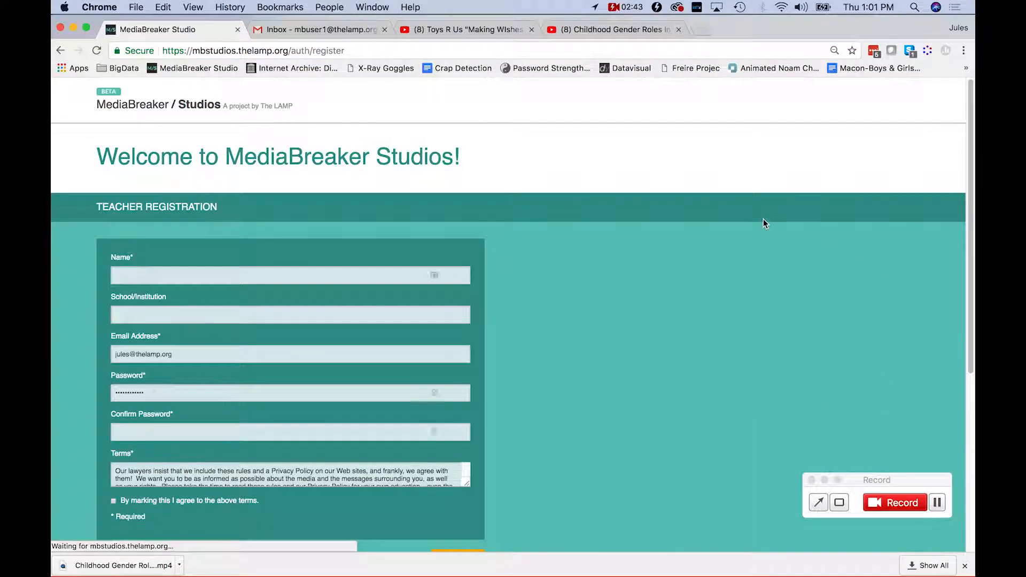
{"action": "left_click", "coordinate": [216, 268]}
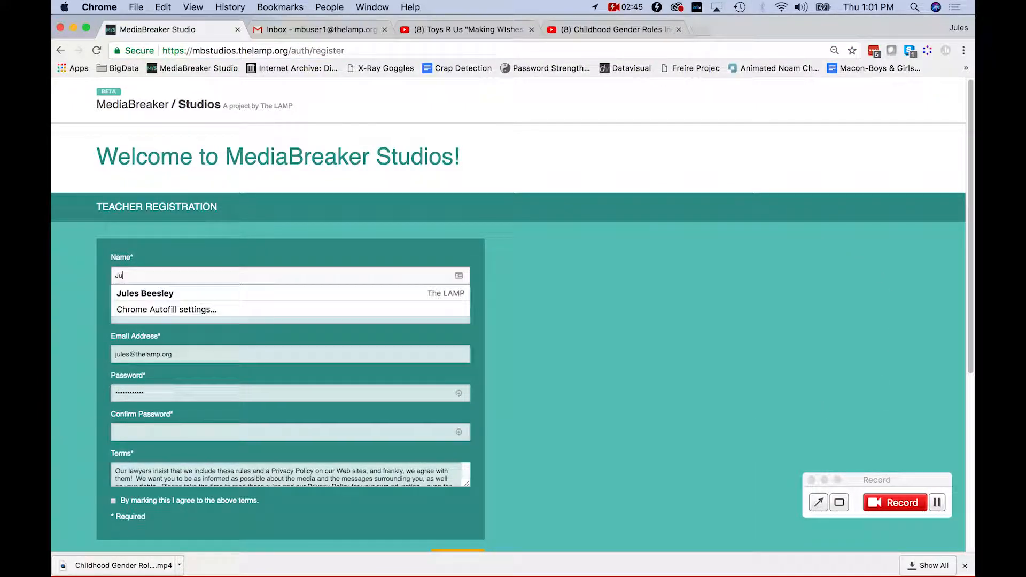
{"action": "key", "text": "Tab"}
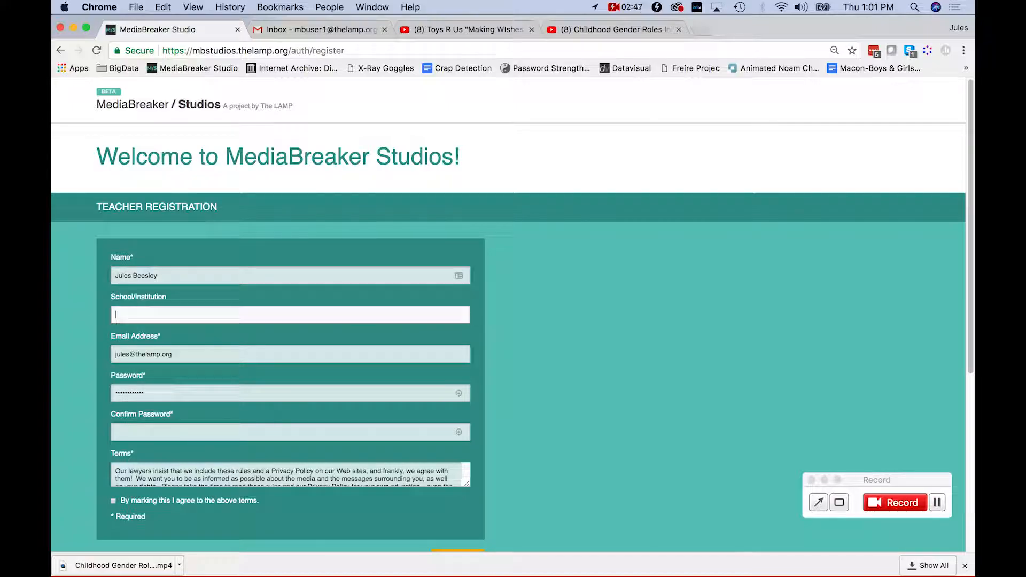
{"action": "type", "text": "The L"}
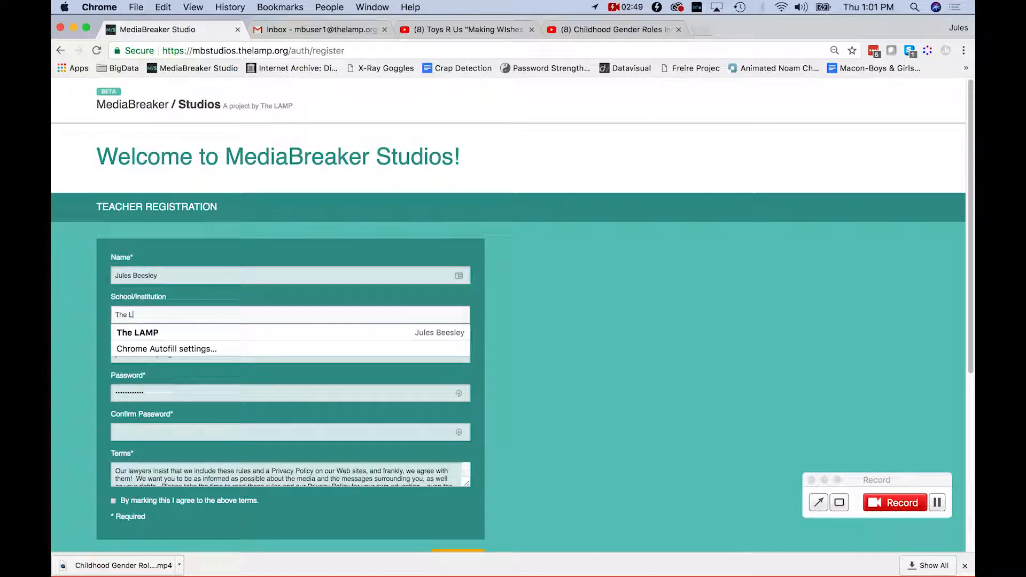
{"action": "left_click", "coordinate": [258, 332]}
Replace the email with the teacher's address, set and confirm the password, accept the terms, and register.
{"action": "left_click", "coordinate": [120, 339]}
{"action": "left_click_drag", "start_coordinate": [179, 354], "coordinate": [121, 339]}
{"action": "key", "text": "BackSpace"}
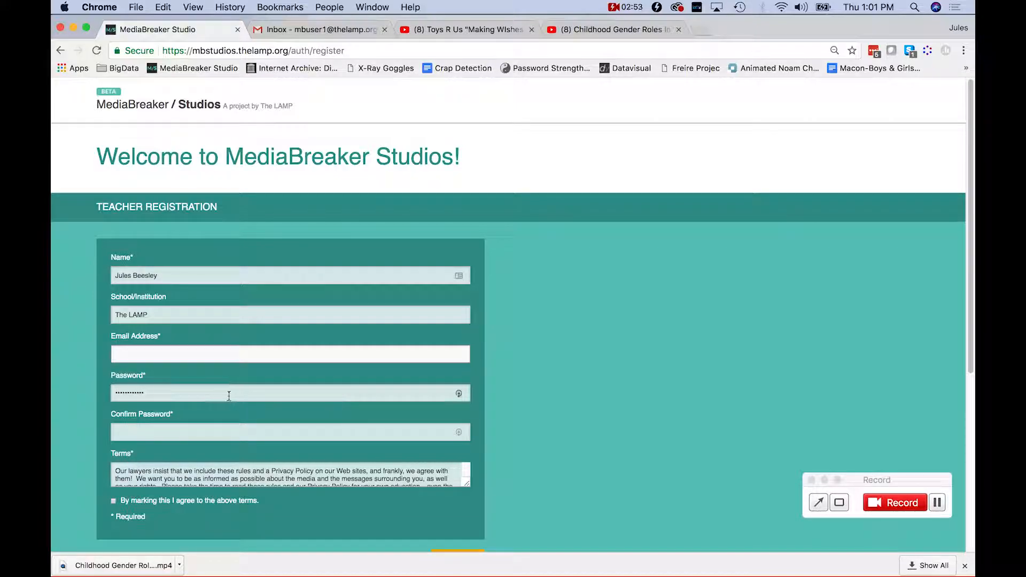
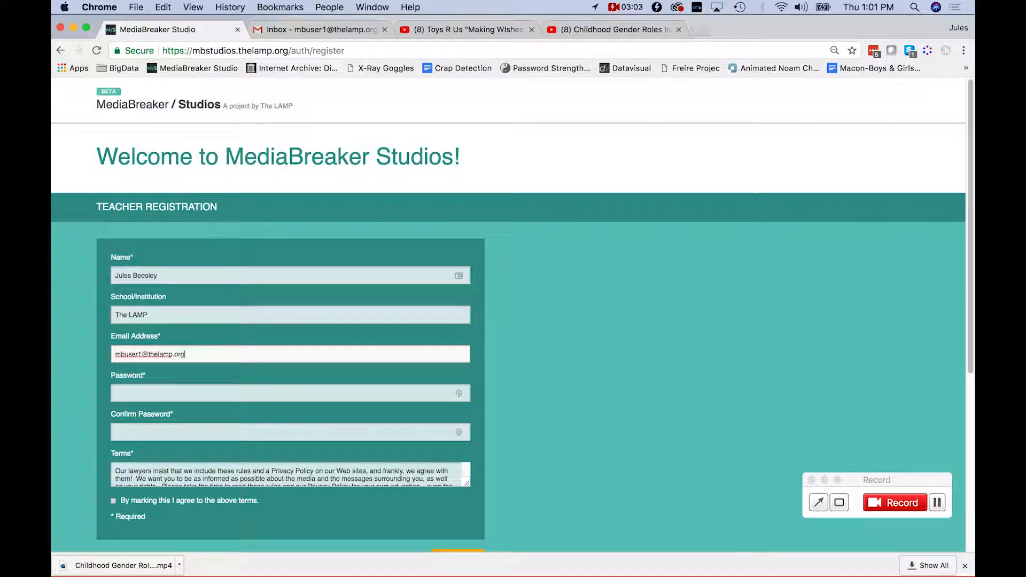
{"action": "key", "text": "Tab"}
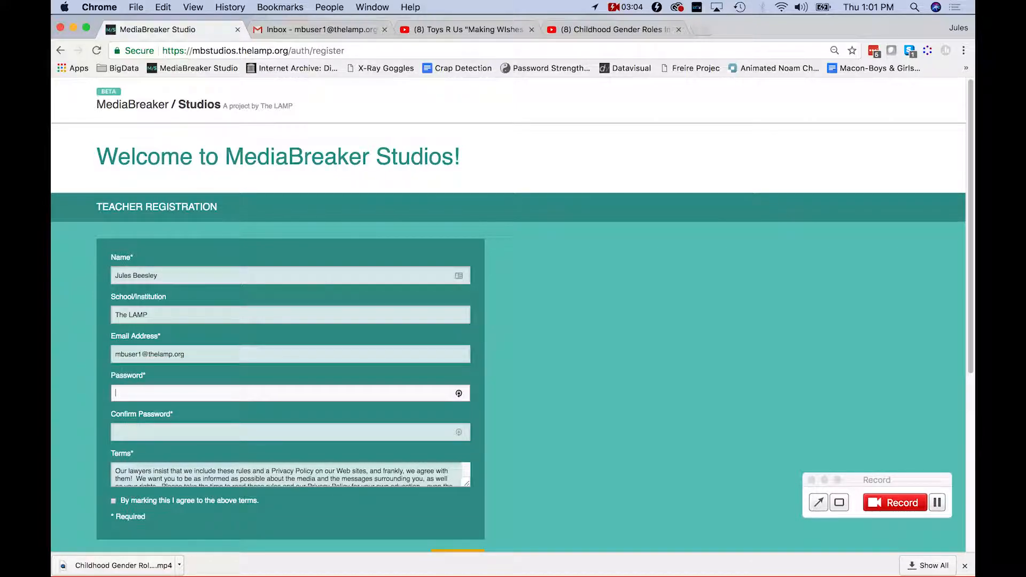
{"action": "type", "text": "••••••••••••"}
{"action": "key", "text": "Tab"}
{"action": "type", "text": "••"}
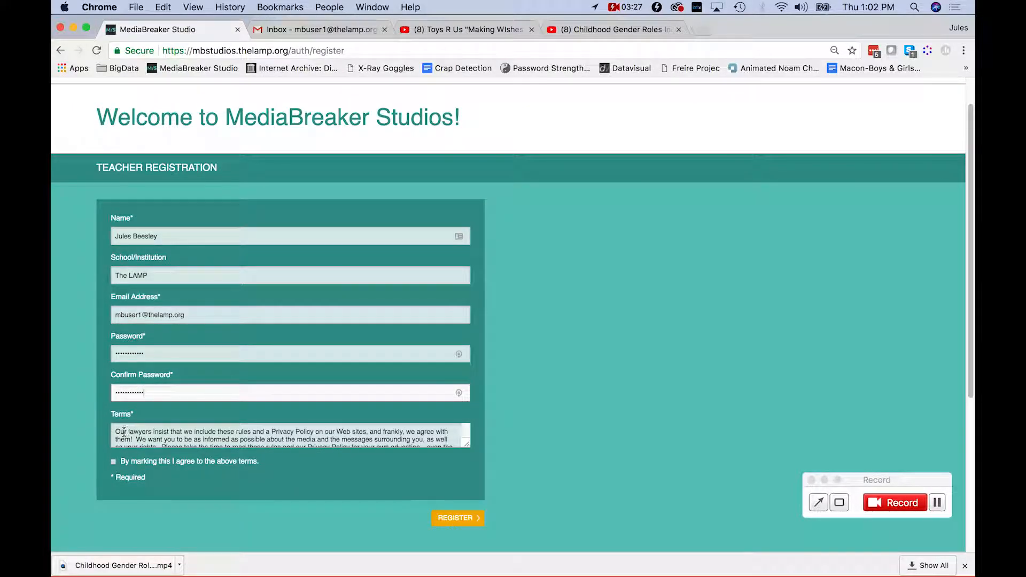
{"action": "left_click_drag", "start_coordinate": [124, 431], "coordinate": [126, 438]}
{"action": "left_click", "coordinate": [113, 462]}
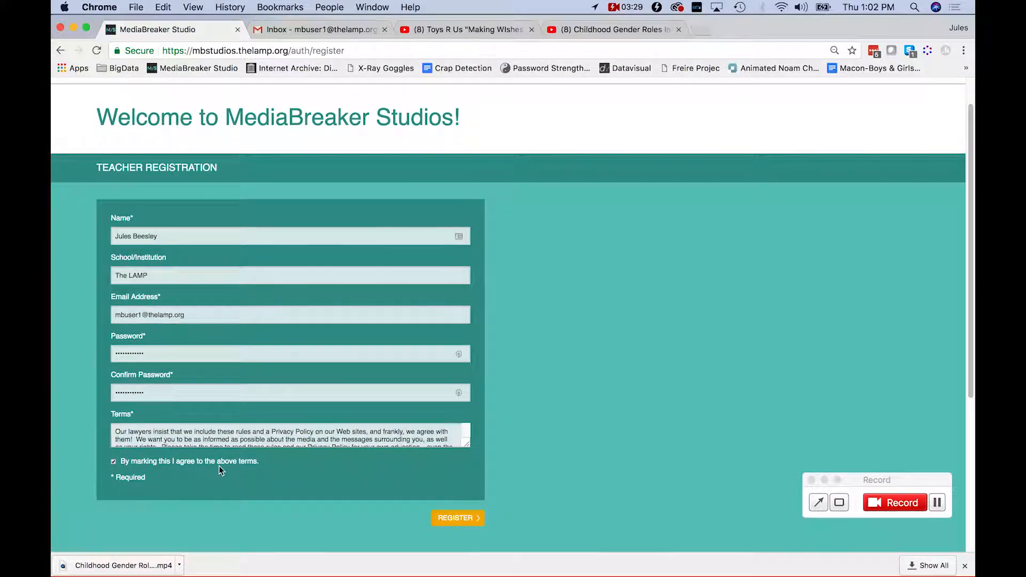
{"action": "left_click", "coordinate": [457, 518]}
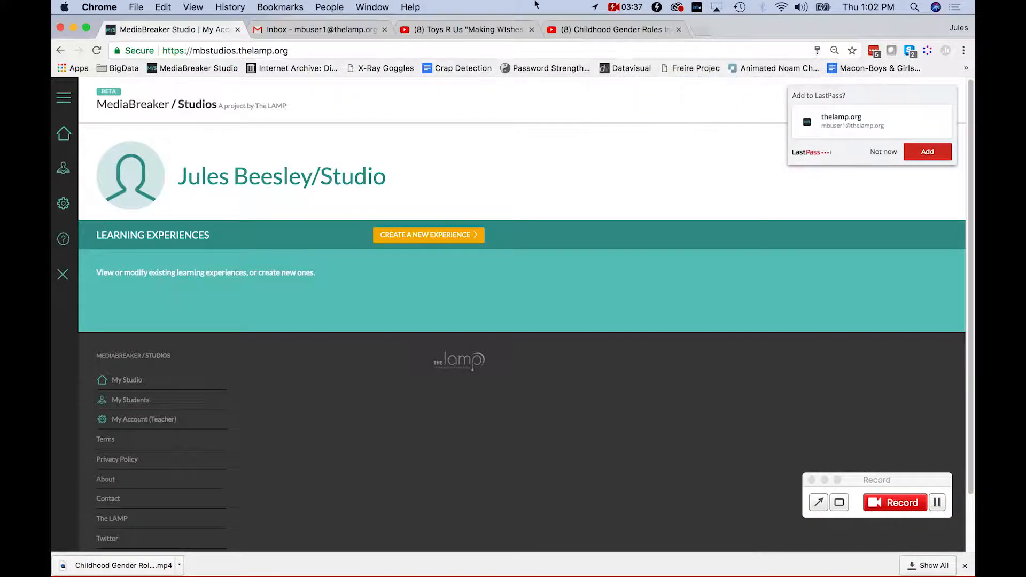
Open the 'Welcome to MediaBreaker Studios' email in Gmail and scroll through it.
{"action": "left_click", "coordinate": [286, 29]}
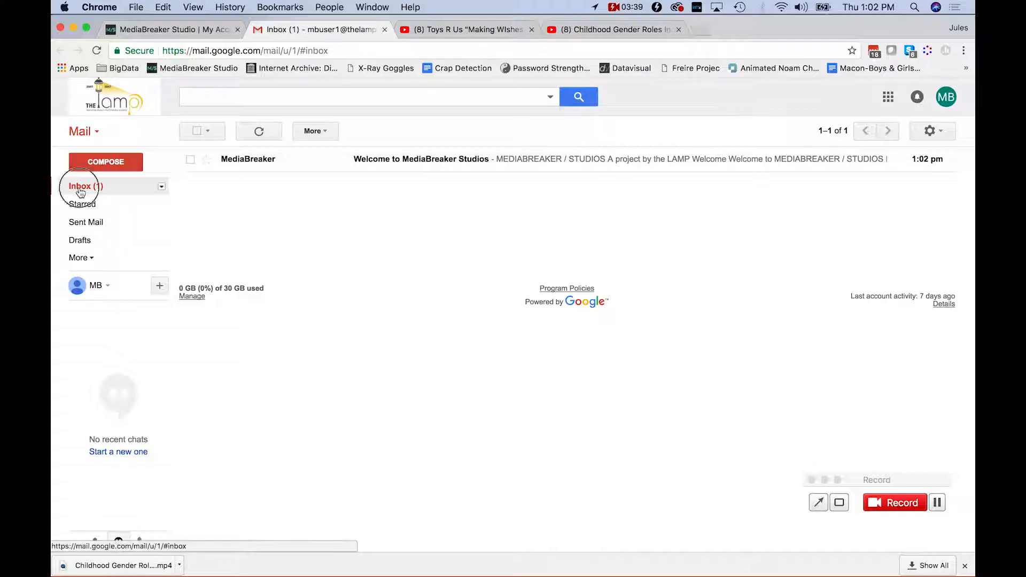
{"action": "left_click", "coordinate": [281, 157]}
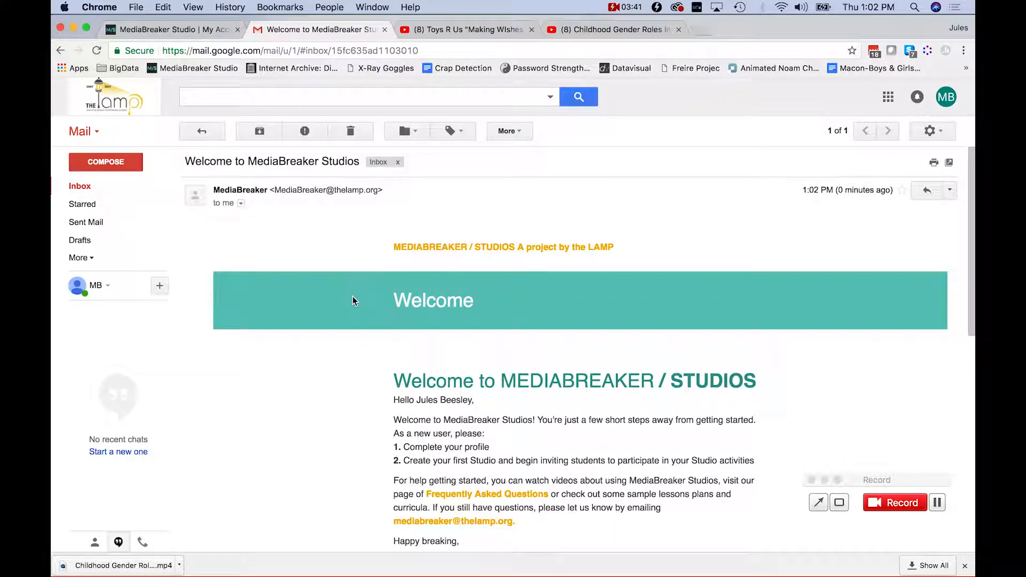
{"action": "scroll", "coordinate": [352, 299], "scroll_direction": "down", "scroll_amount": 3}
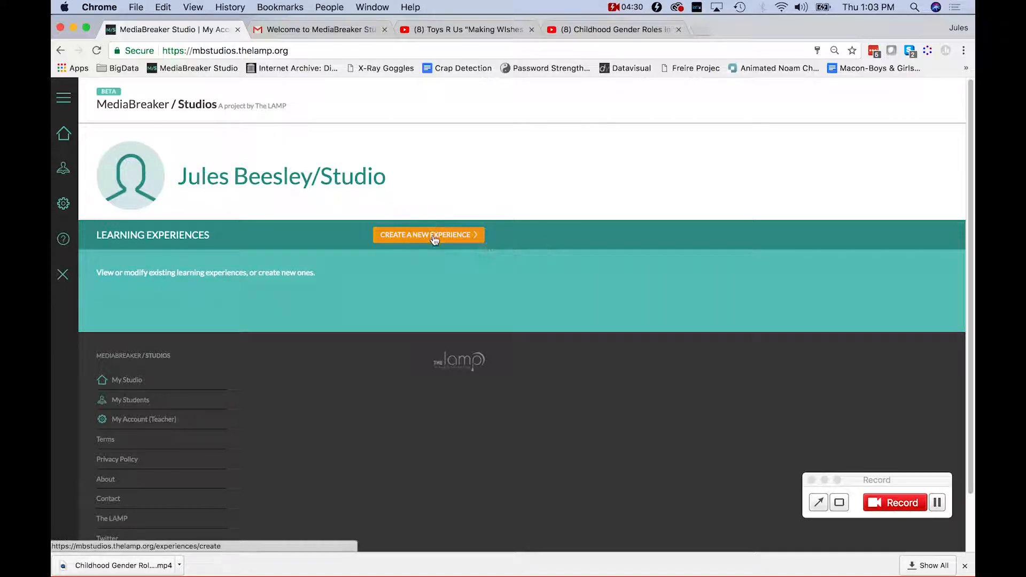
Create a new experience named 'Gender Roles in Advertising' and move into the Summary and Directions boxes.
{"action": "left_click", "coordinate": [446, 239]}
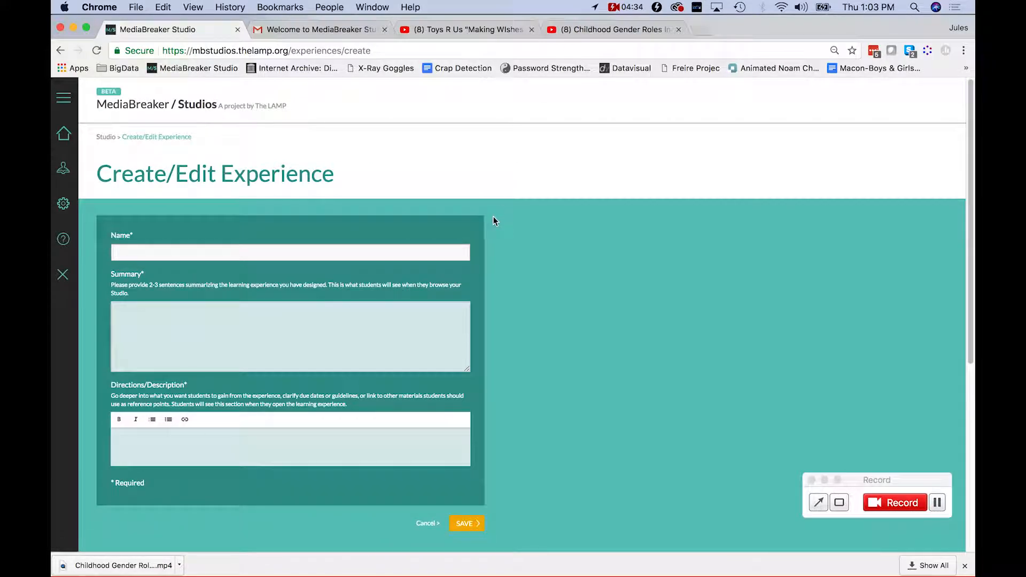
{"action": "type", "text": "Gender Roles in Advertising"}
{"action": "left_click", "coordinate": [212, 350]}
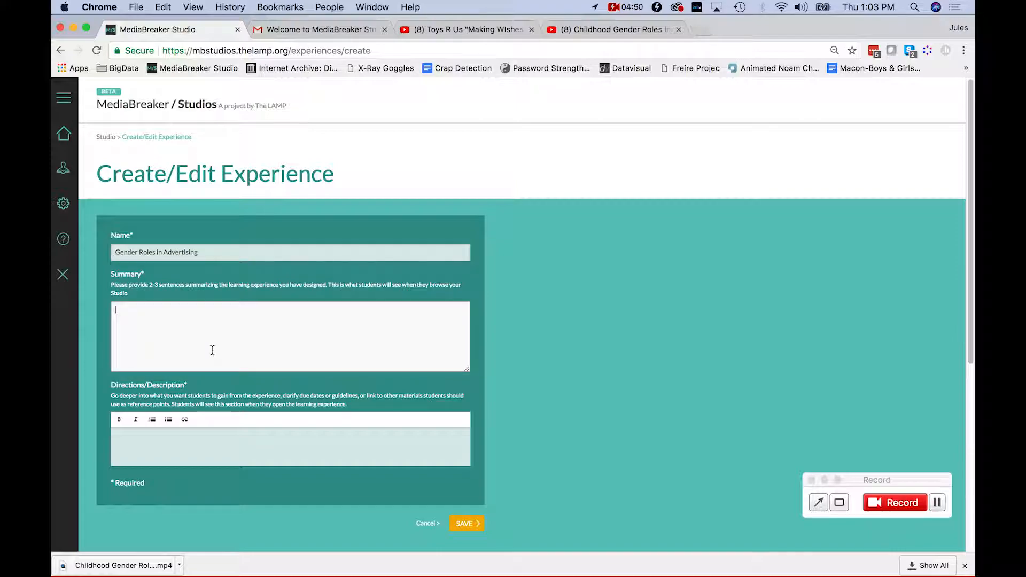
{"action": "left_click", "coordinate": [139, 436]}
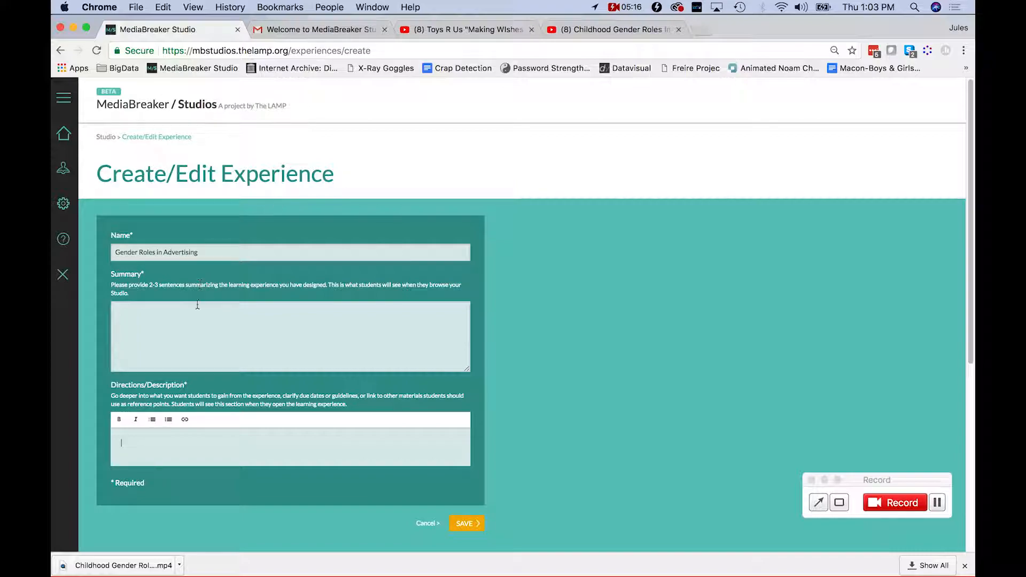
Write the directions, then bring up the Toys R Us 'Making Wishes Come True' commercial on YouTube.
{"action": "left_click", "coordinate": [202, 442]}
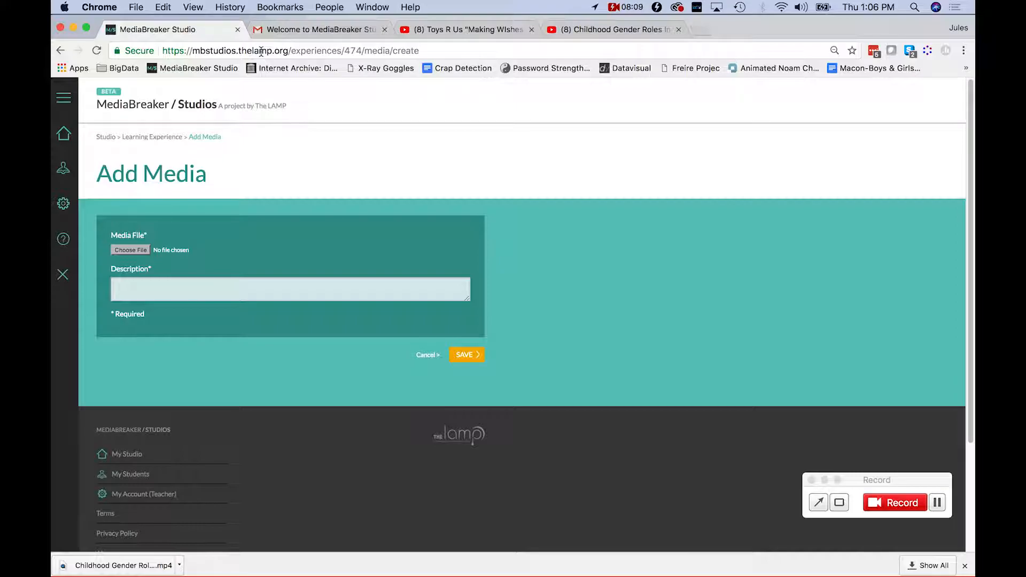
{"action": "left_click", "coordinate": [461, 30]}
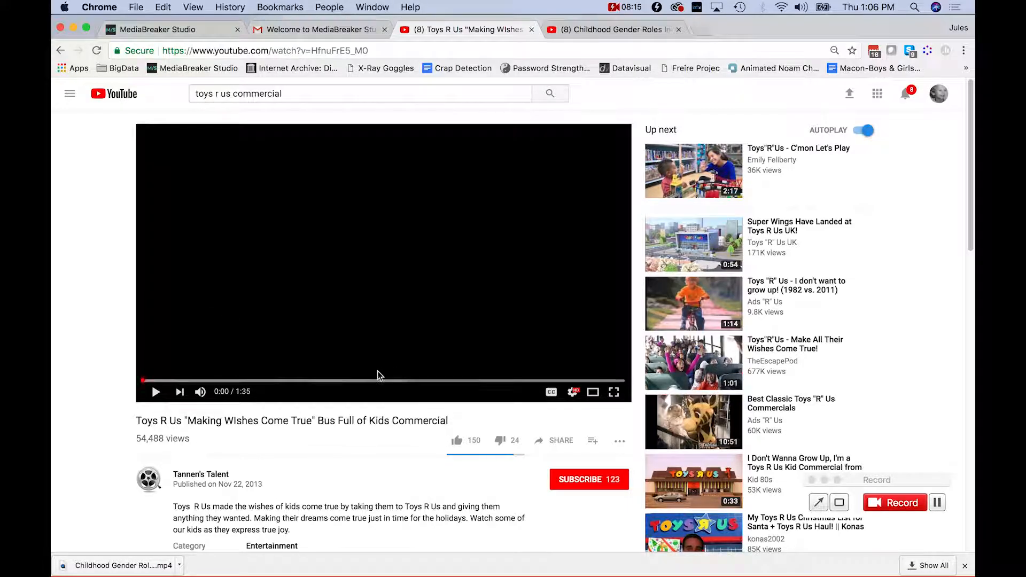
Select the YouTube video's web address, then load convert2mp3.net in a new browser tab.
{"action": "left_click_drag", "start_coordinate": [461, 422], "coordinate": [170, 420]}
{"action": "left_click", "coordinate": [213, 421]}
{"action": "left_click", "coordinate": [421, 52]}
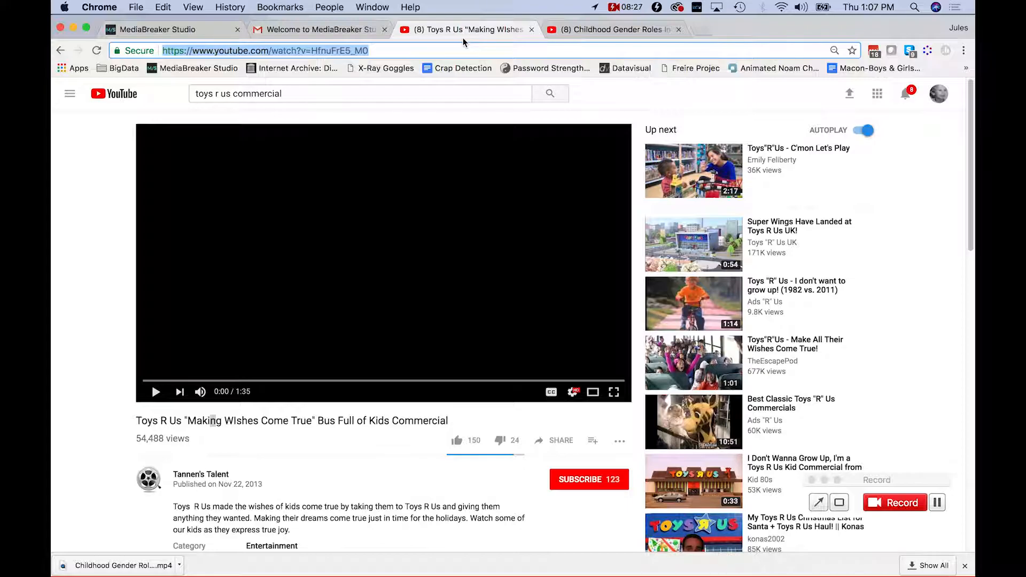
{"action": "key", "text": "super+t"}
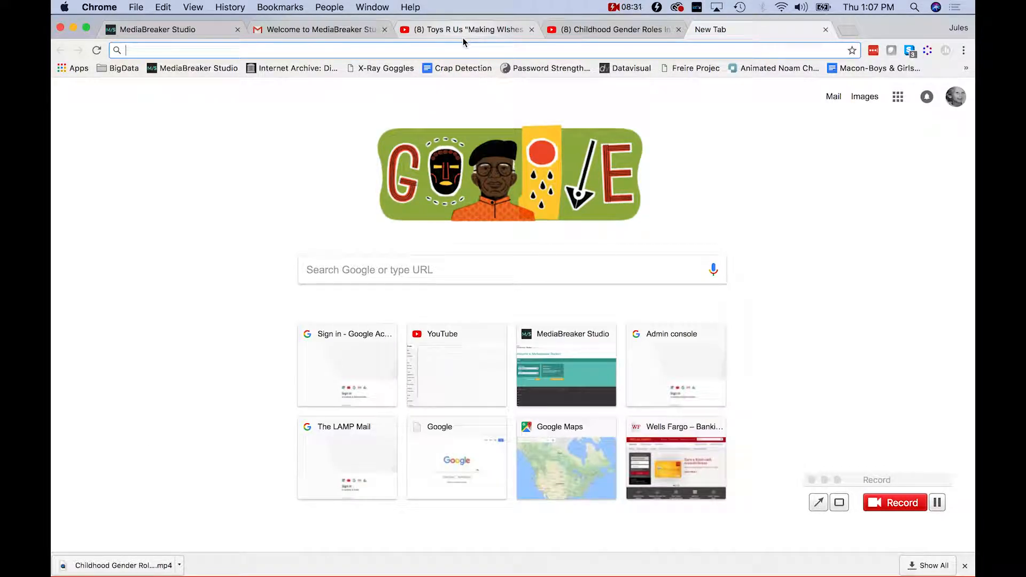
{"action": "type", "text": "convert2mp3"}
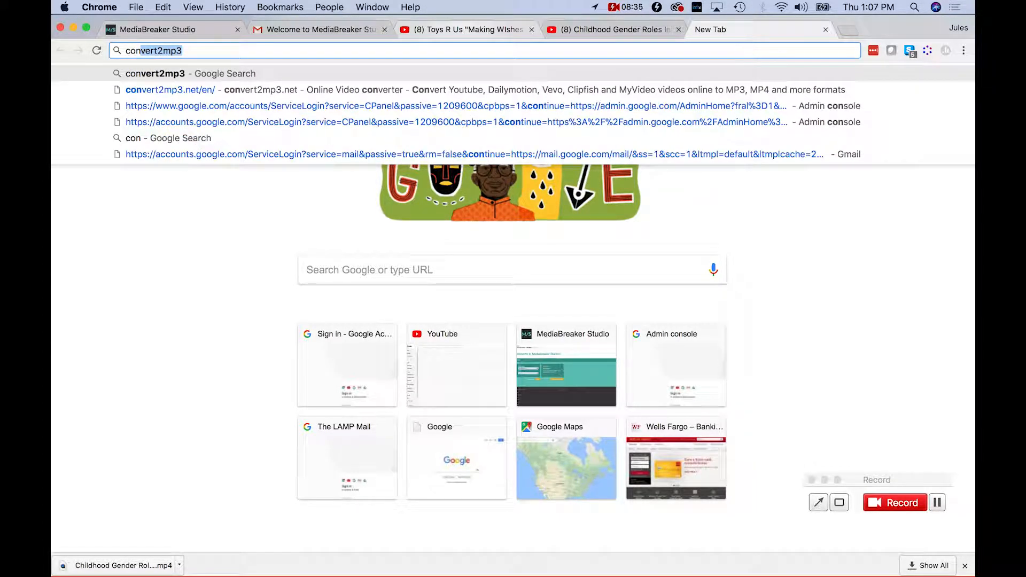
{"action": "left_click", "coordinate": [201, 54]}
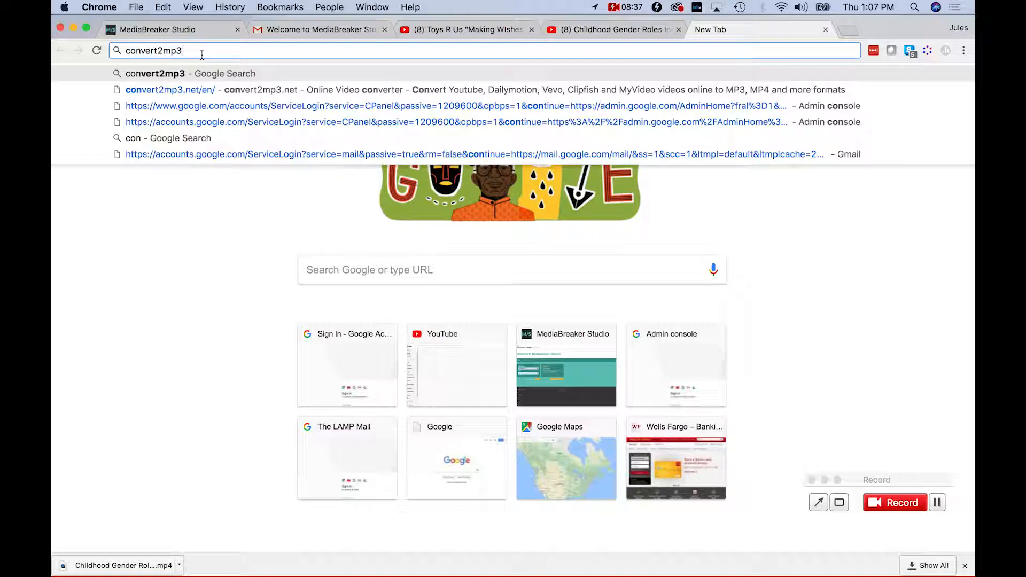
{"action": "type", "text": "."}
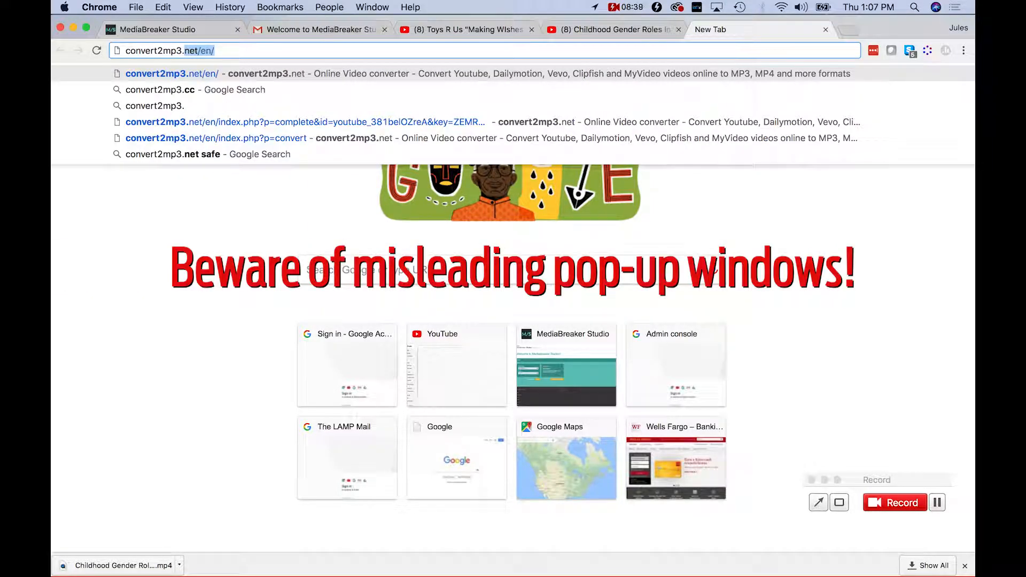
{"action": "type", "text": "net"}
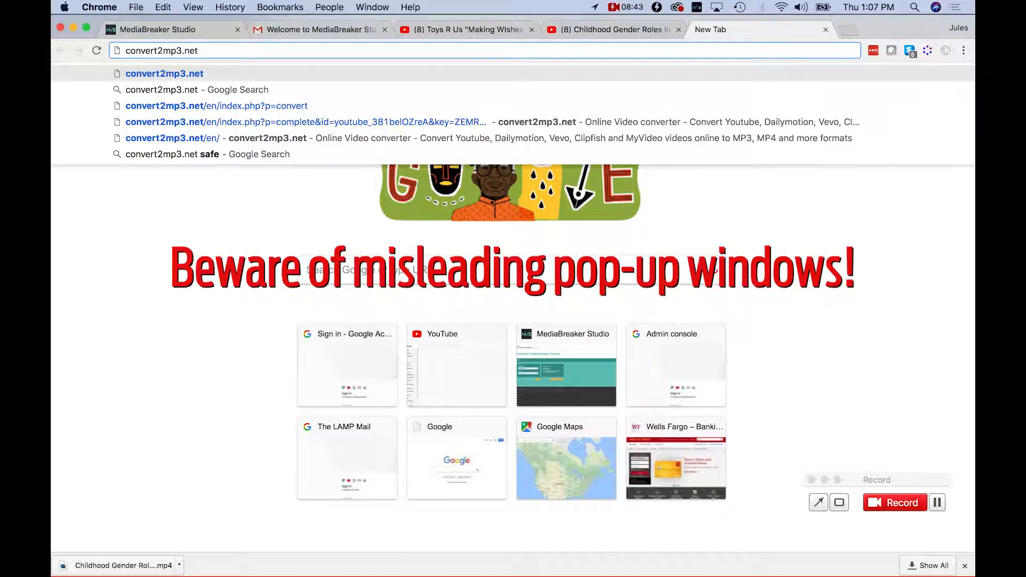
{"action": "key", "text": "Return"}
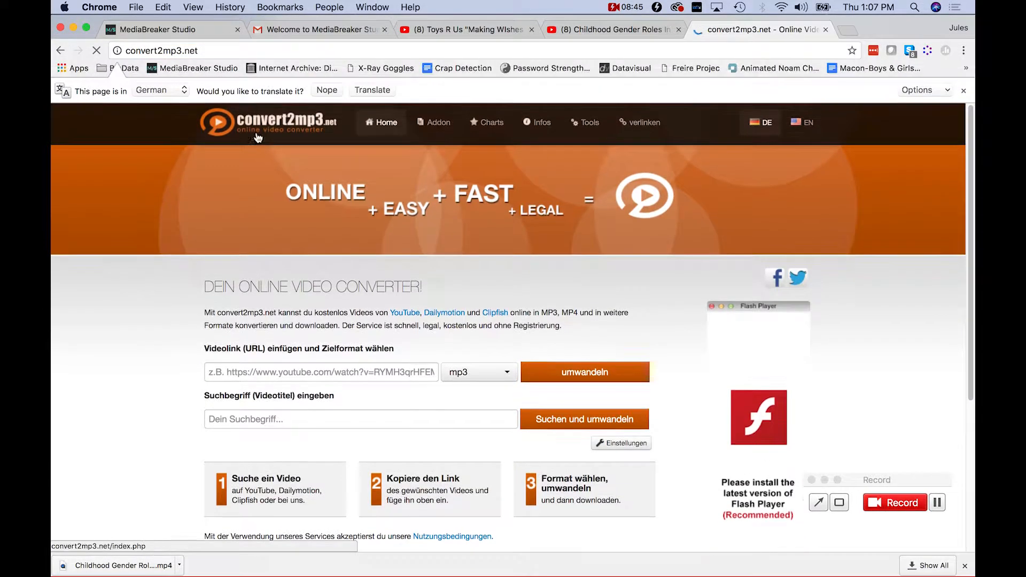
Paste the YouTube video link into the converter and switch the site to English.
{"action": "left_click", "coordinate": [249, 376]}
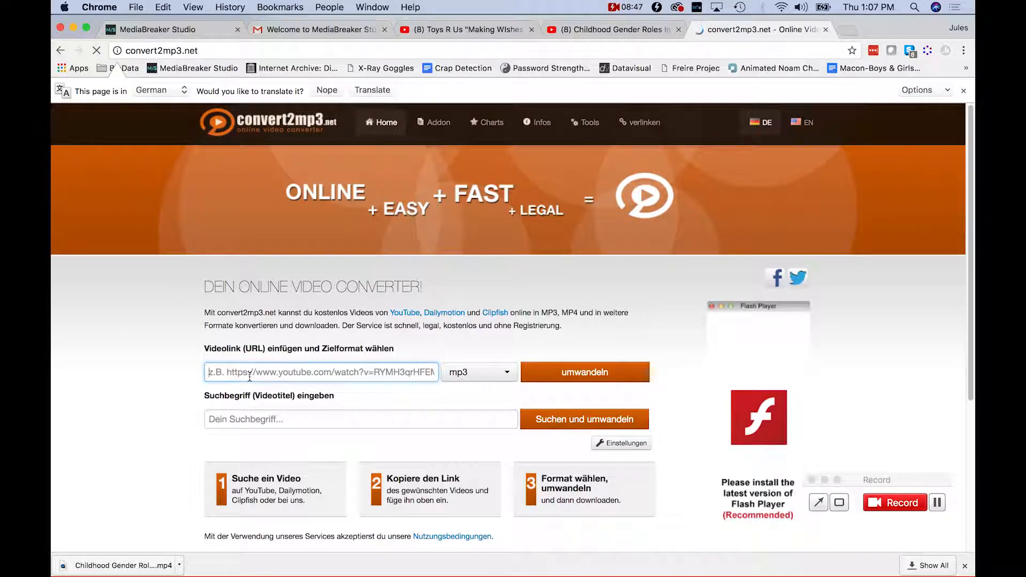
{"action": "left_click", "coordinate": [248, 50]}
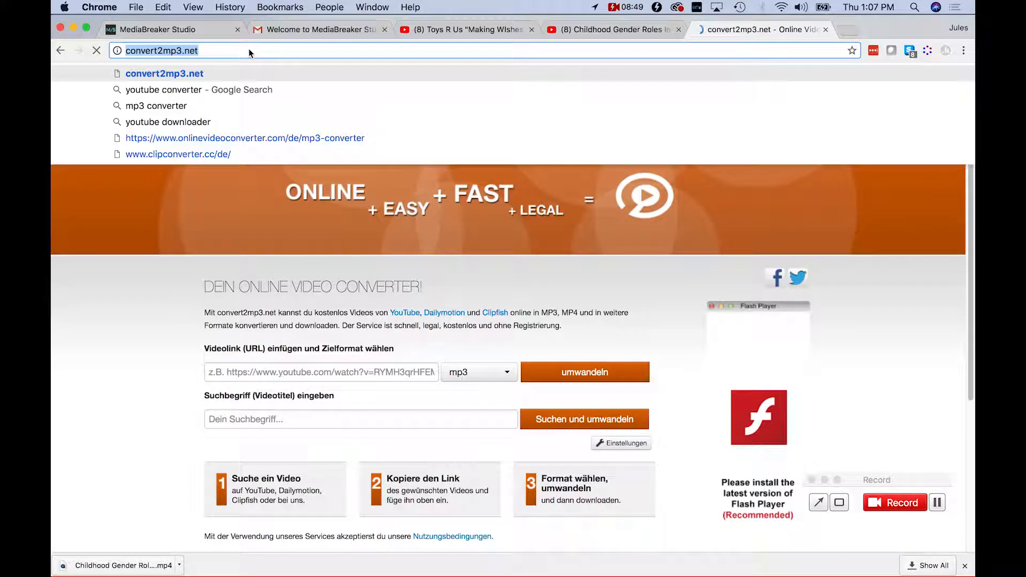
{"action": "left_click", "coordinate": [279, 374]}
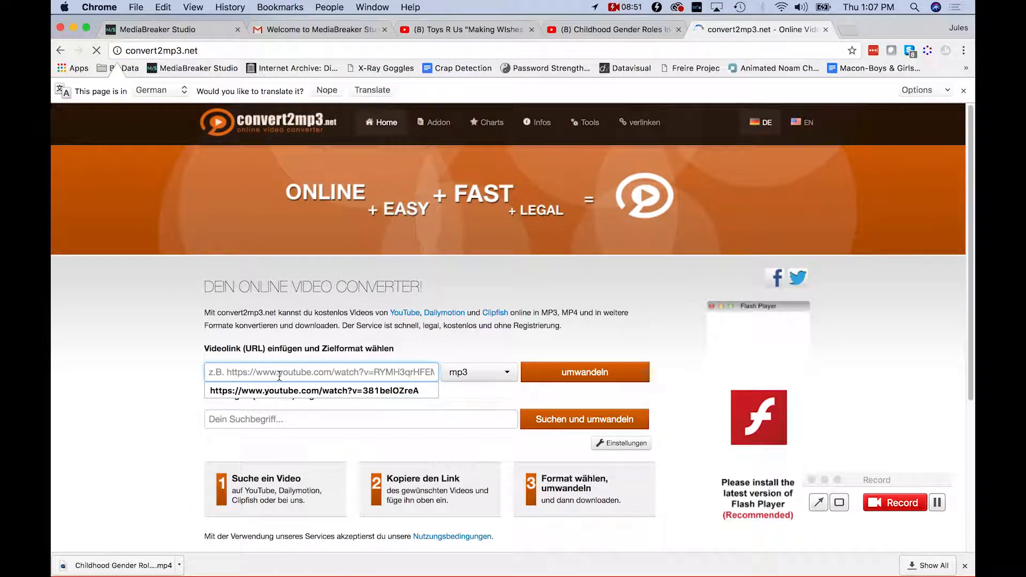
{"action": "type", "text": "https://www.youtube.com/watch?v=HfnuFrE5_M0"}
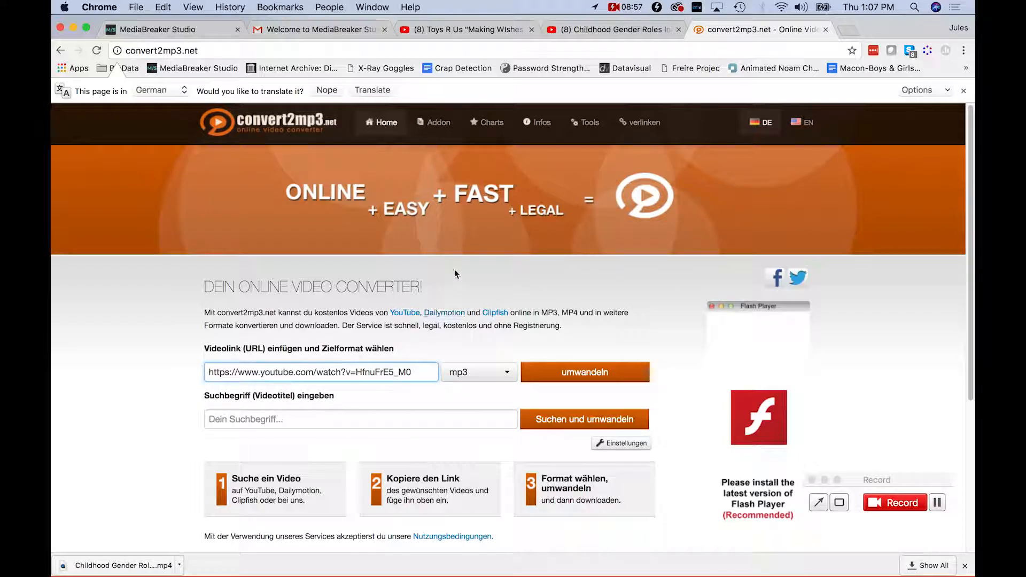
{"action": "left_click", "coordinate": [796, 126]}
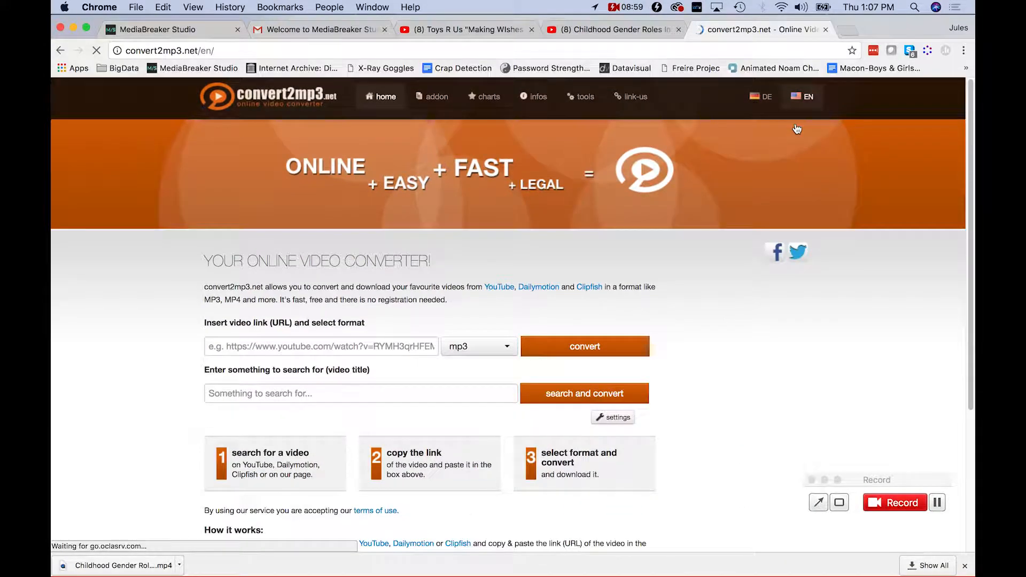
{"action": "left_click", "coordinate": [468, 344]}
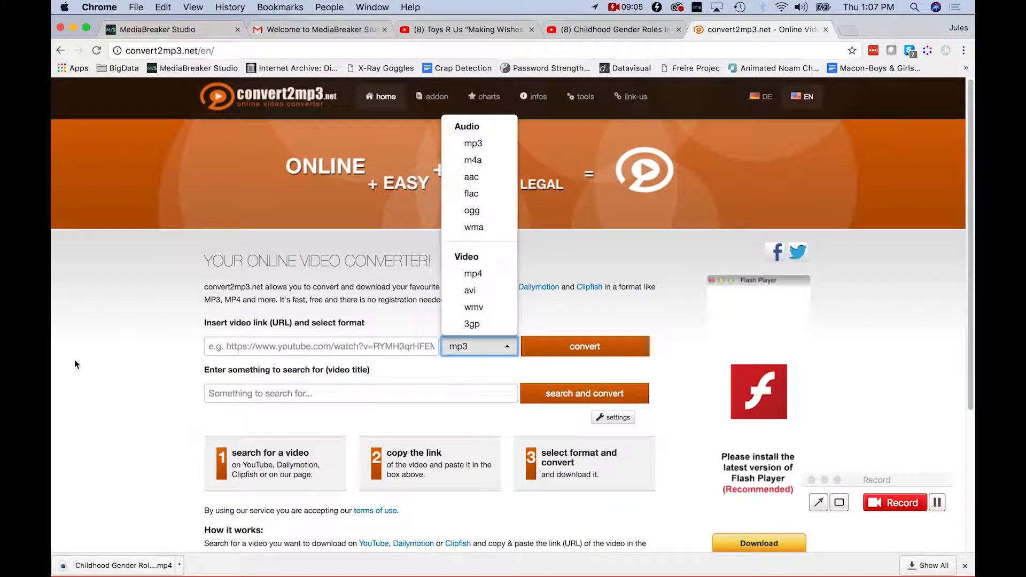
{"action": "left_click", "coordinate": [255, 346]}
{"action": "type", "text": "https://www.youtube.com/watch?v=HfnuFrE5_M0"}
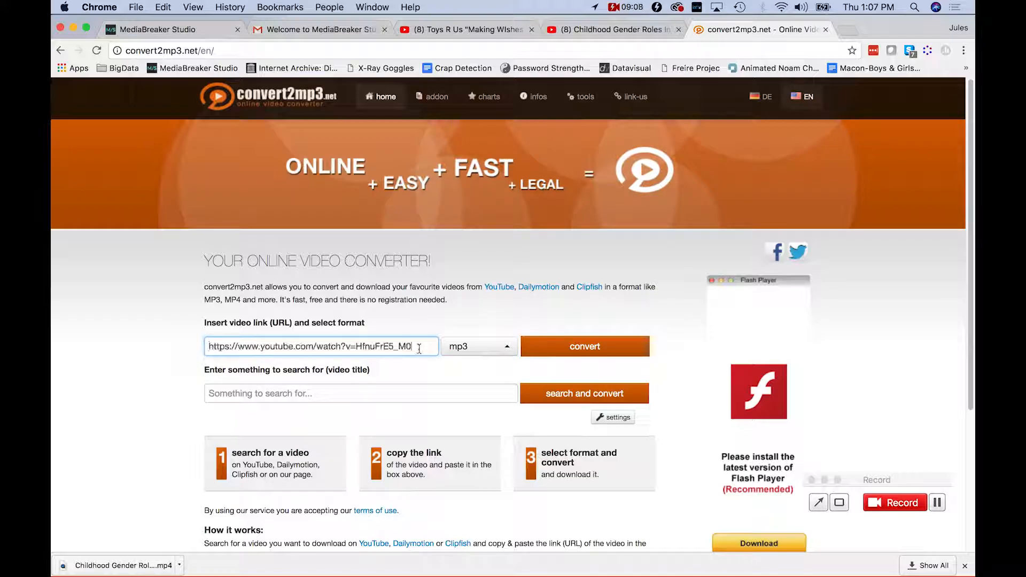
Set the output format to mp4 with 480p MP4 quality.
{"action": "left_click", "coordinate": [485, 350]}
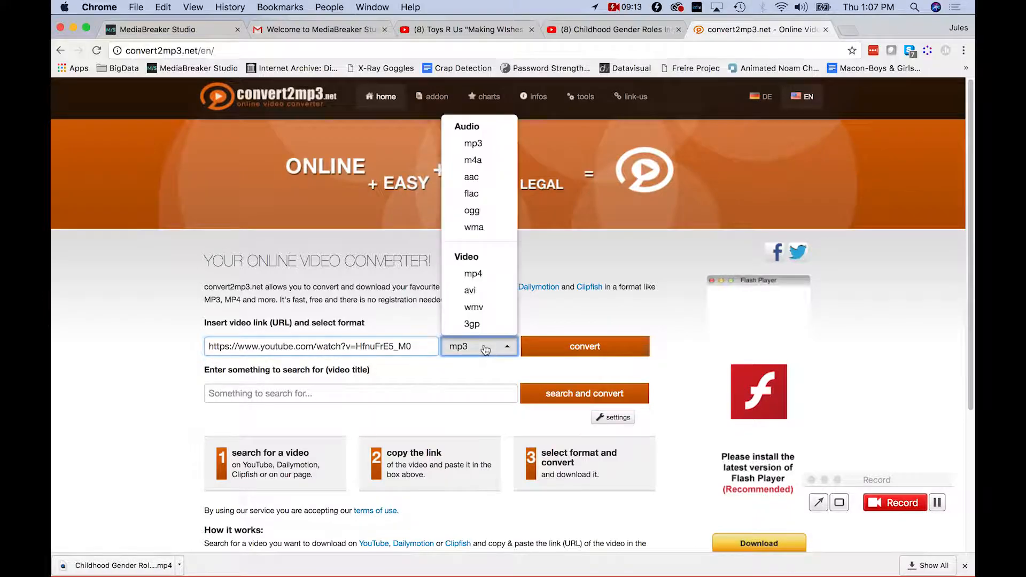
{"action": "left_click", "coordinate": [500, 278]}
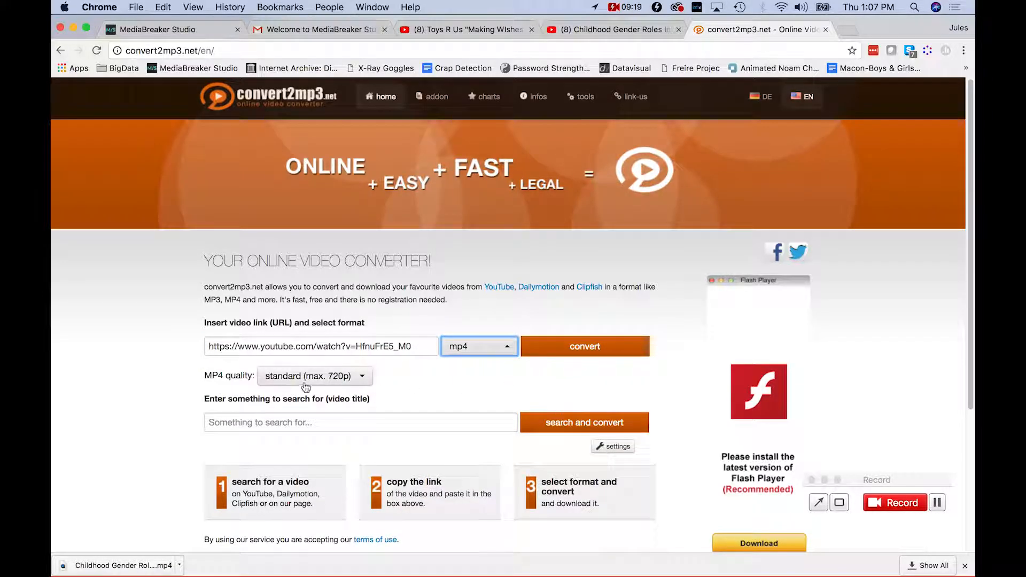
{"action": "left_click", "coordinate": [343, 381]}
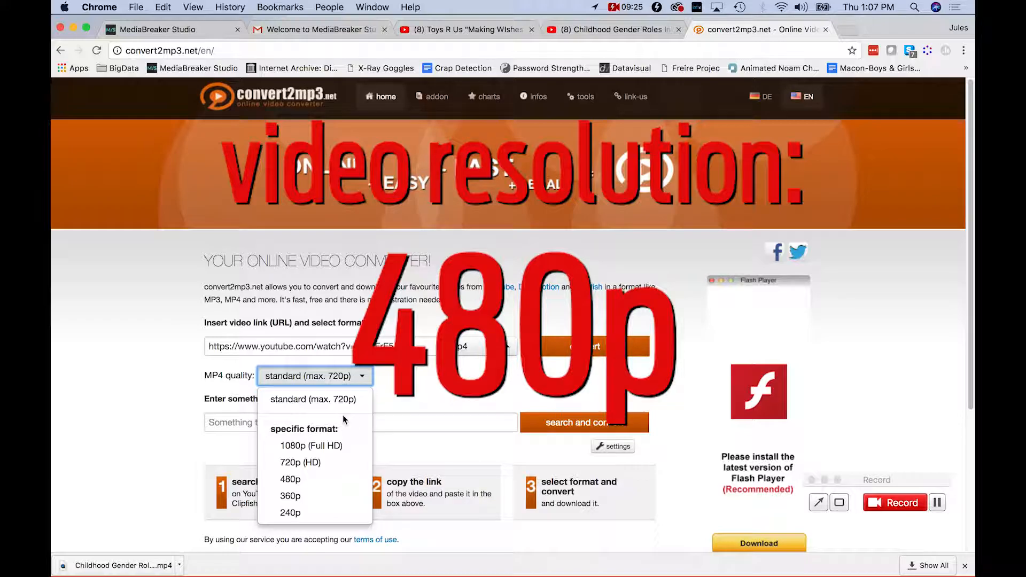
{"action": "left_click", "coordinate": [329, 483]}
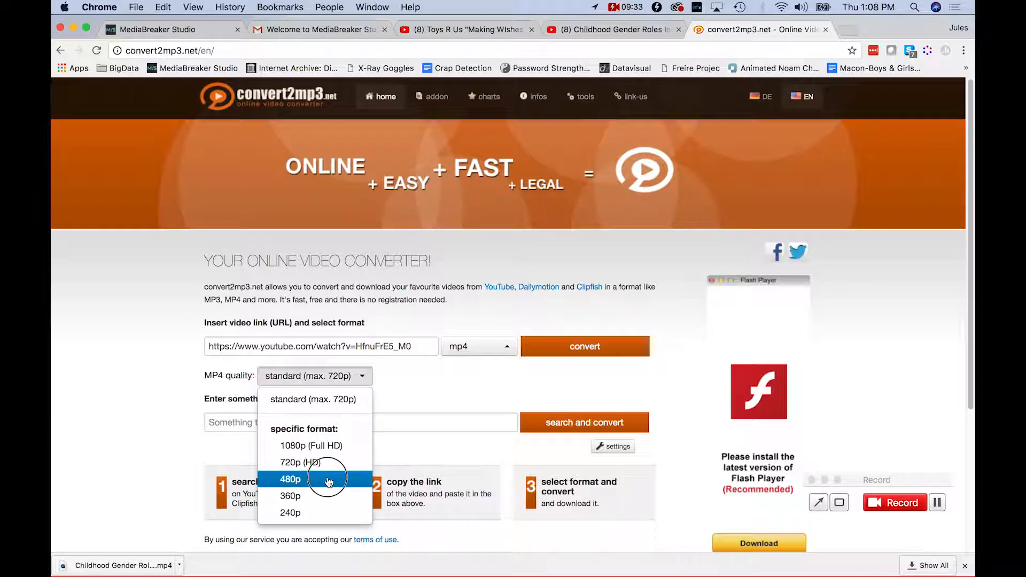
{"action": "left_click_drag", "start_coordinate": [328, 479], "coordinate": [332, 464]}
{"action": "left_click", "coordinate": [323, 480]}
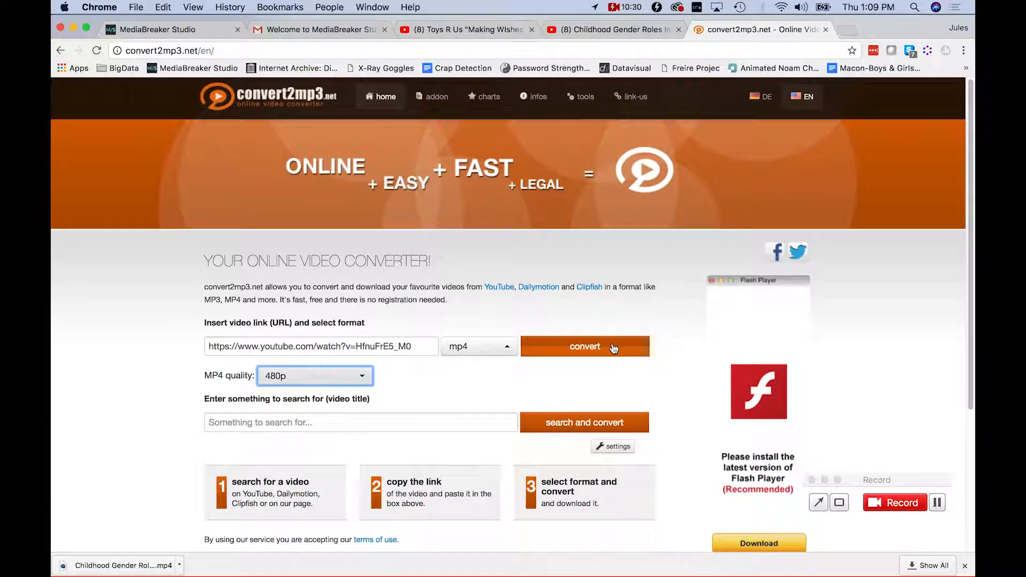
Convert the Toys R Us video to an 11.63MB mp4, close the ad tab, and download it.
{"action": "left_click", "coordinate": [613, 349]}
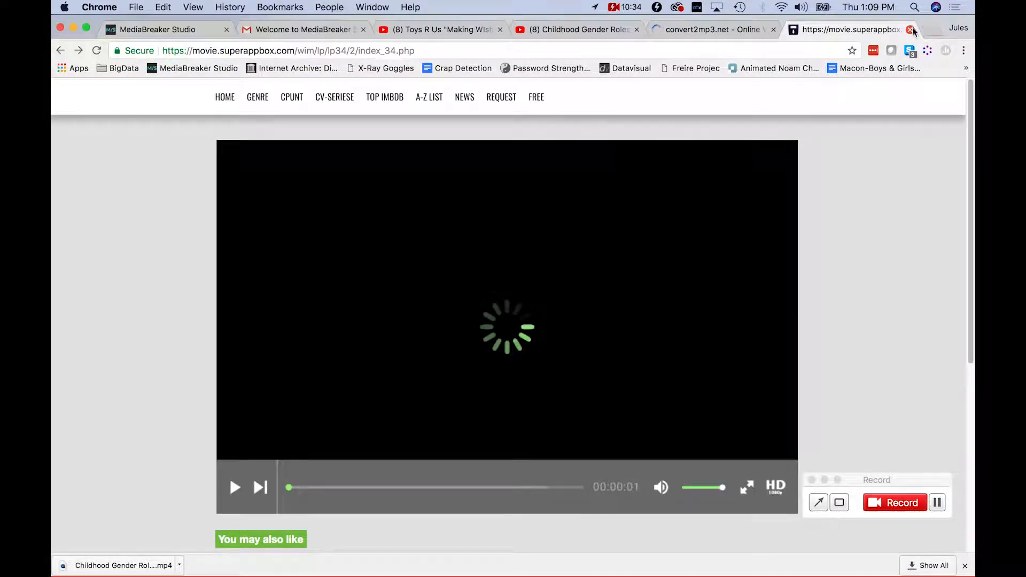
{"action": "left_click", "coordinate": [910, 30]}
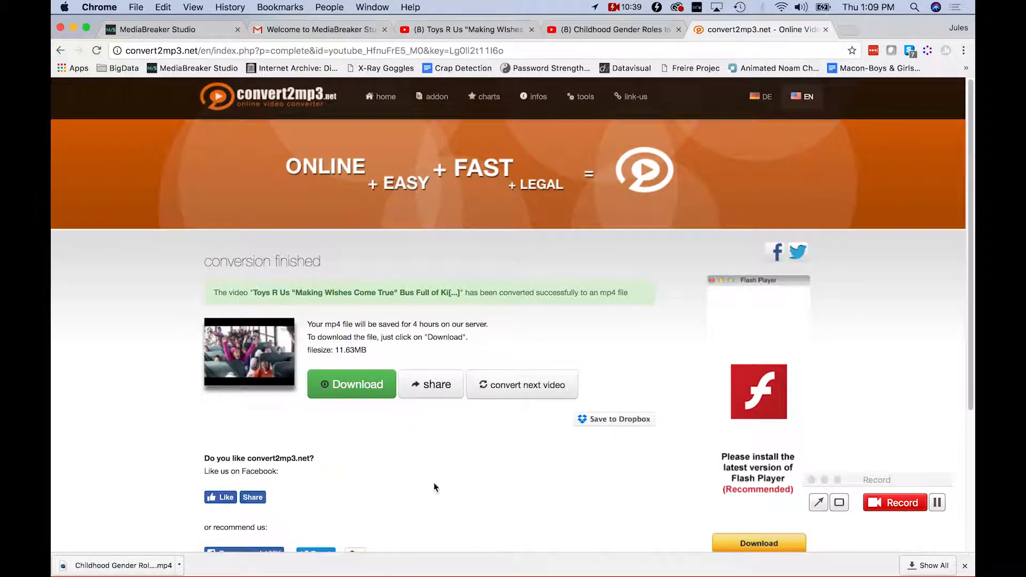
{"action": "left_click", "coordinate": [357, 384]}
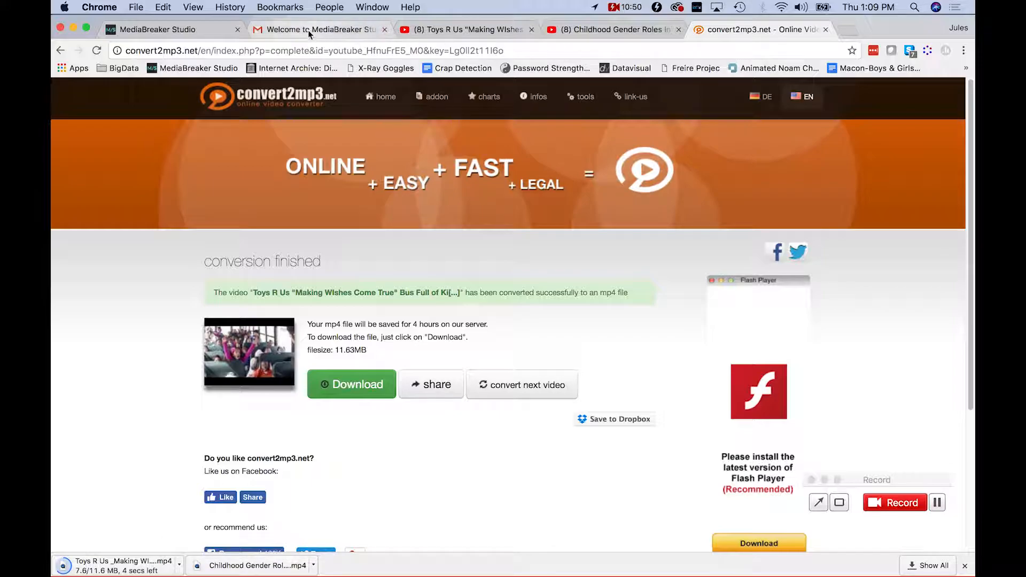
Upload the Toys R Us mp4 from Downloads with the description 'Toys R Us Ad' and save.
{"action": "left_click", "coordinate": [178, 30]}
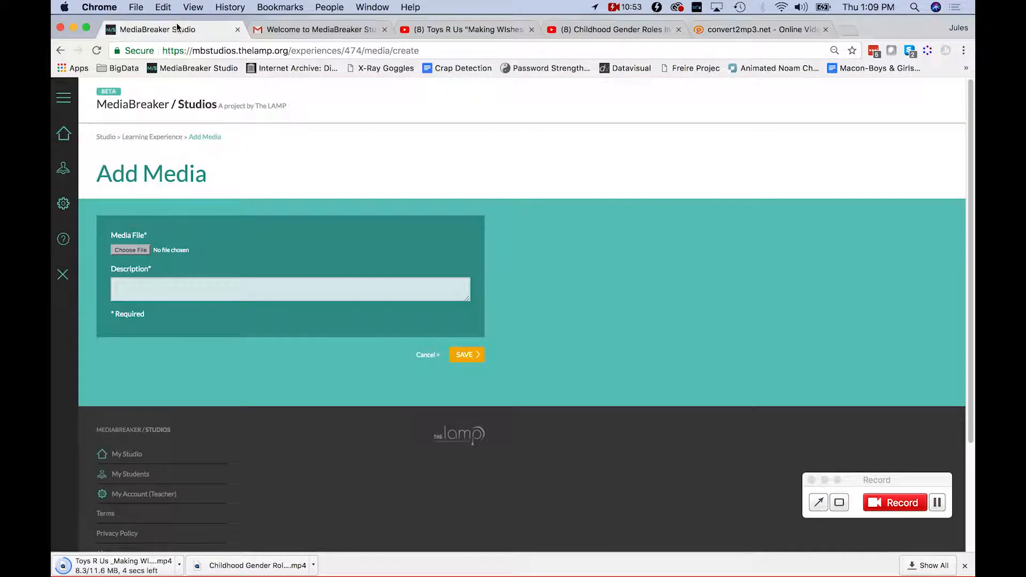
{"action": "left_click", "coordinate": [143, 251]}
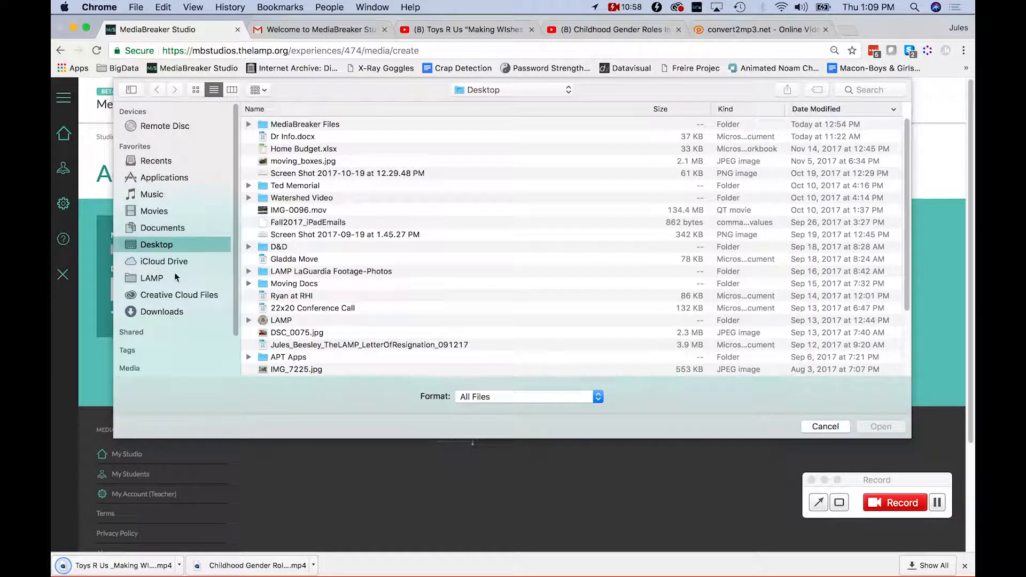
{"action": "left_click", "coordinate": [178, 311]}
{"action": "double_click", "coordinate": [304, 124]}
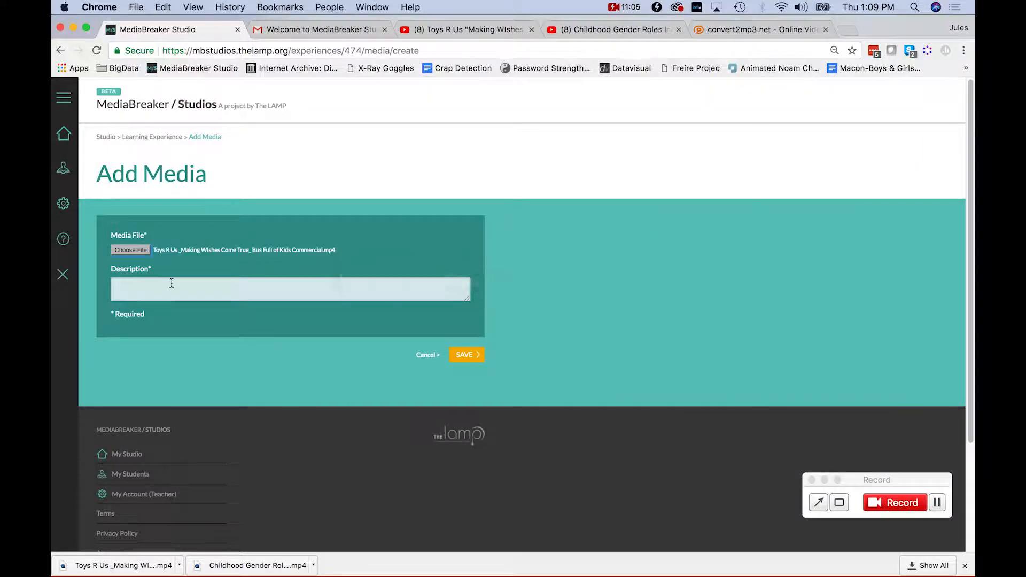
{"action": "type", "text": "Toys R Us Ad"}
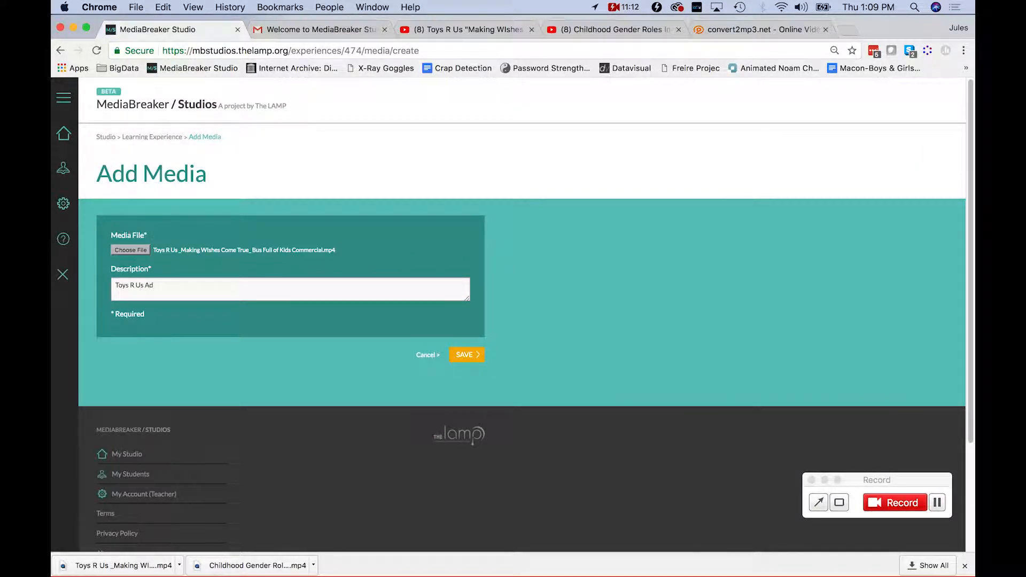
{"action": "left_click", "coordinate": [475, 356]}
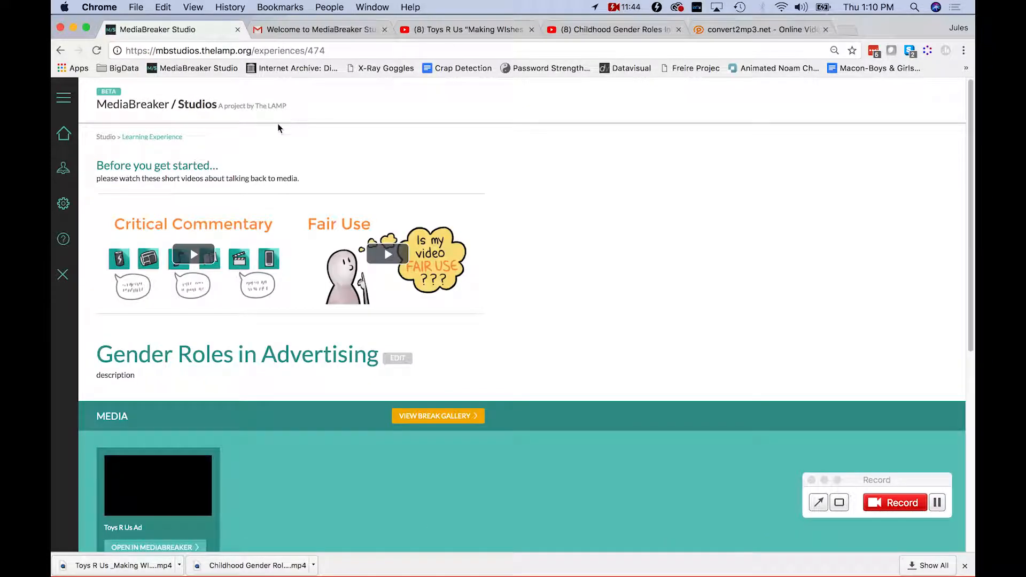
{"action": "scroll", "coordinate": [235, 511], "scroll_direction": "down", "scroll_amount": 1}
{"action": "left_click_drag", "start_coordinate": [168, 470], "coordinate": [105, 511]}
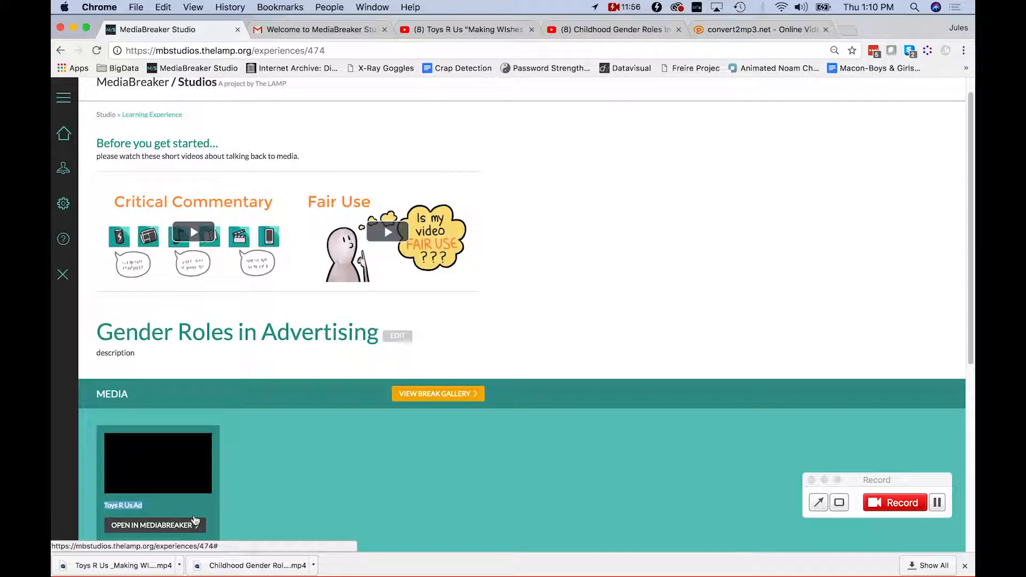
{"action": "left_click", "coordinate": [253, 483]}
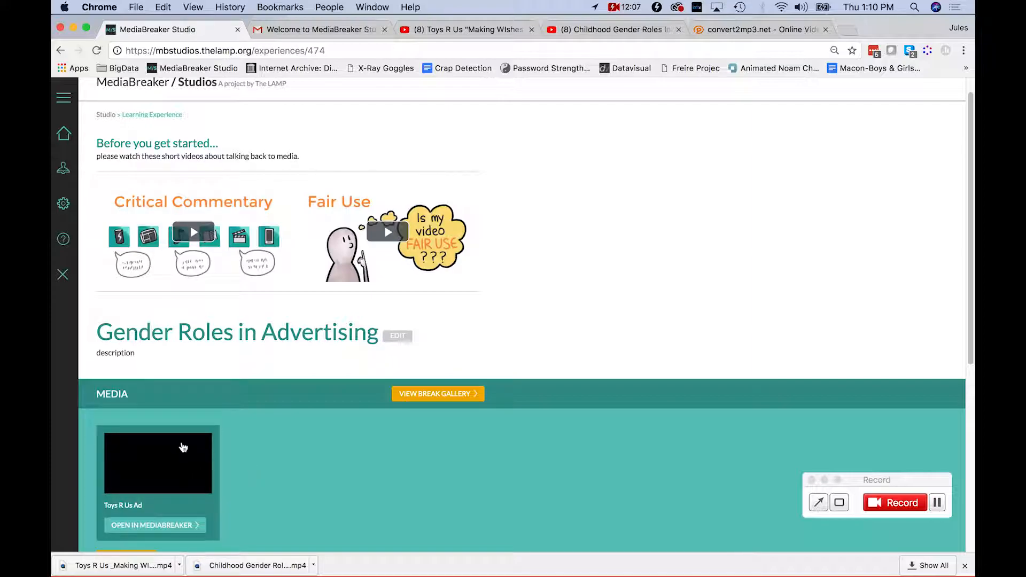
{"action": "scroll", "coordinate": [348, 467], "scroll_direction": "down", "scroll_amount": 1}
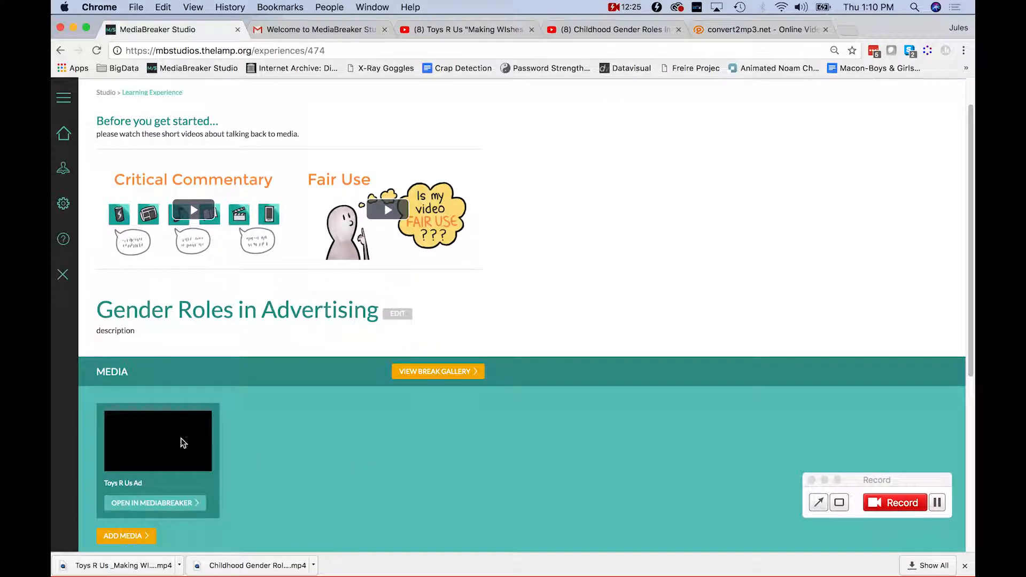
{"action": "scroll", "coordinate": [301, 387], "scroll_direction": "up", "scroll_amount": 1}
{"action": "scroll", "coordinate": [300, 389], "scroll_direction": "up", "scroll_amount": 2}
{"action": "scroll", "coordinate": [240, 390], "scroll_direction": "down", "scroll_amount": 2}
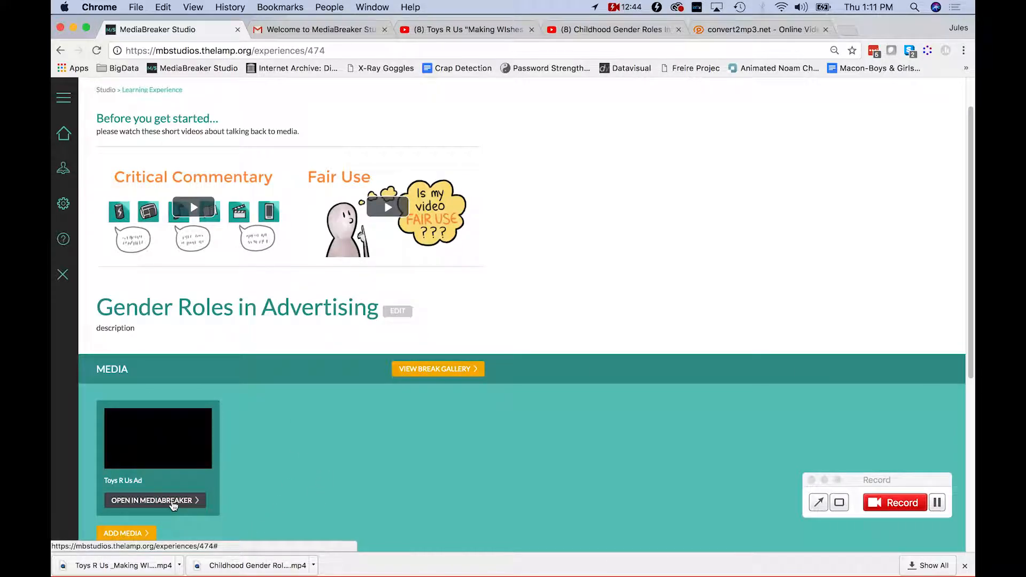
Open the Toys R Us Ad in MediaBreaker Editor and scrub the playhead to about 32.8s, then back to 21s.
{"action": "left_click", "coordinate": [169, 504]}
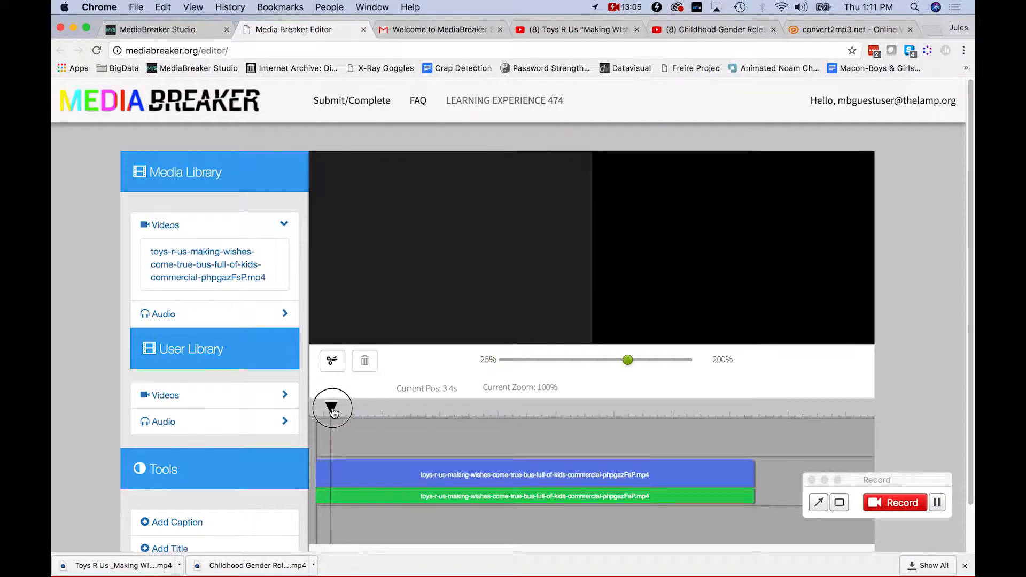
{"action": "left_click_drag", "start_coordinate": [336, 408], "coordinate": [448, 414]}
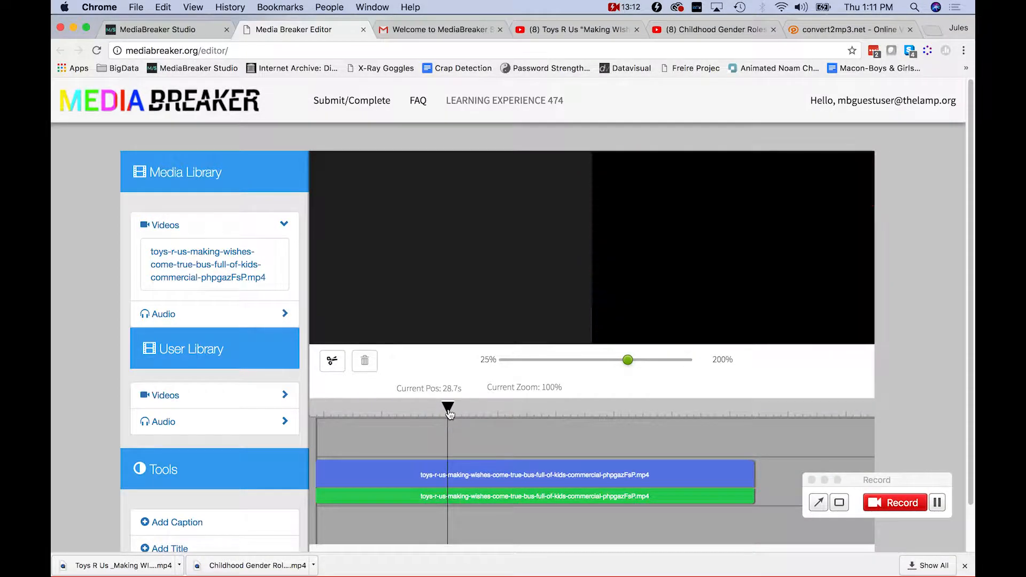
{"action": "left_click_drag", "start_coordinate": [464, 414], "coordinate": [442, 414]}
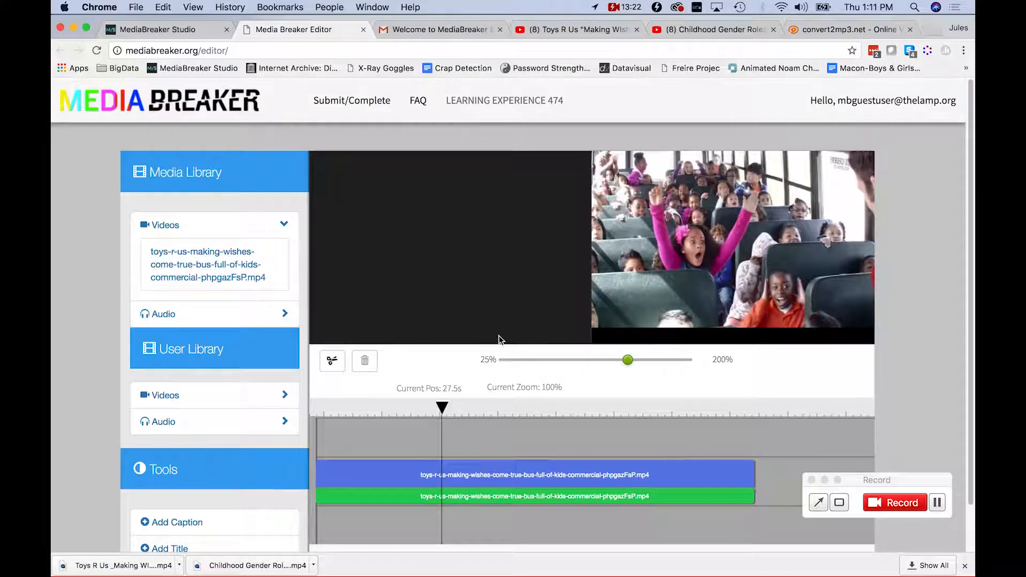
{"action": "left_click", "coordinate": [444, 410]}
{"action": "left_click_drag", "start_coordinate": [444, 410], "coordinate": [413, 409]}
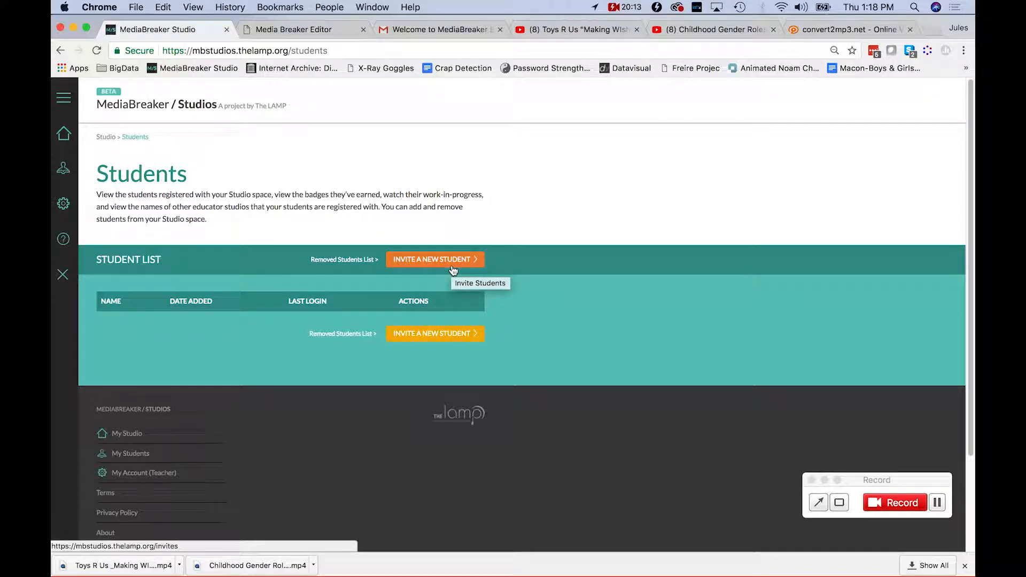
Invite 'Student 1' with the student's email address, confirming the age statement.
{"action": "left_click", "coordinate": [446, 260]}
{"action": "left_click", "coordinate": [222, 304]}
{"action": "type", "text": "Student 1"}
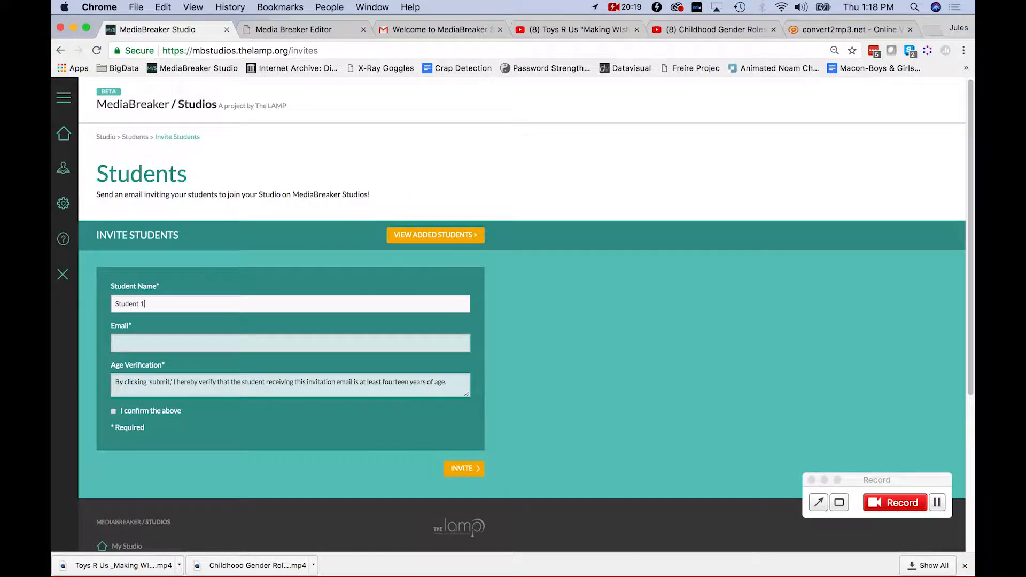
{"action": "key", "text": "Tab"}
{"action": "key", "text": "Tab"}
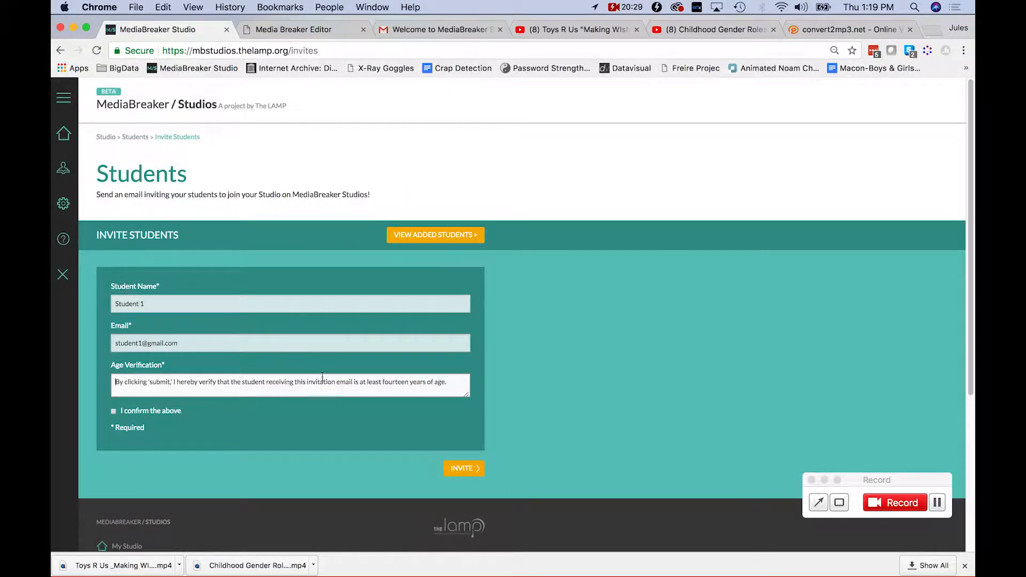
{"action": "left_click_drag", "start_coordinate": [452, 382], "coordinate": [367, 382]}
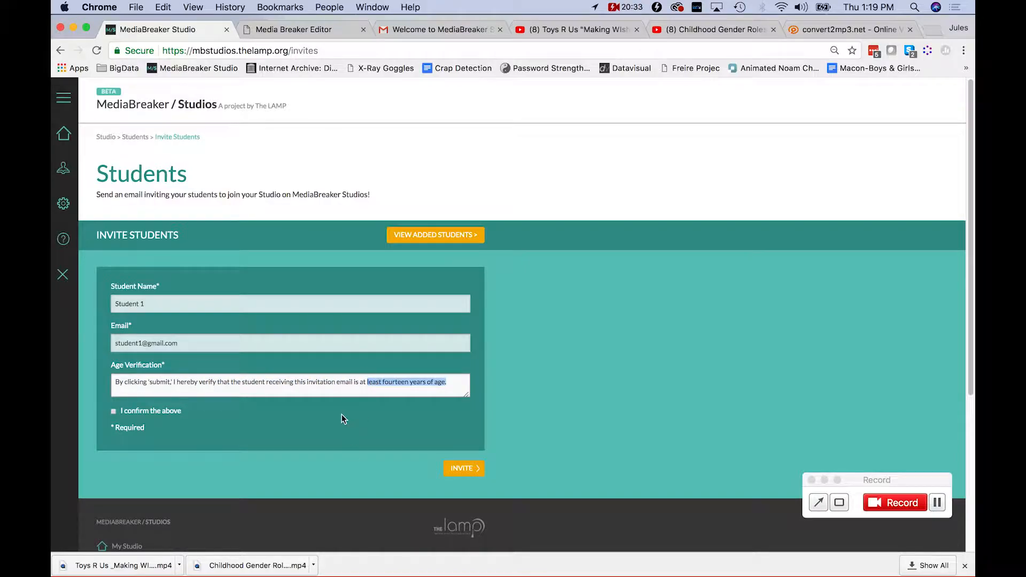
{"action": "left_click", "coordinate": [466, 466]}
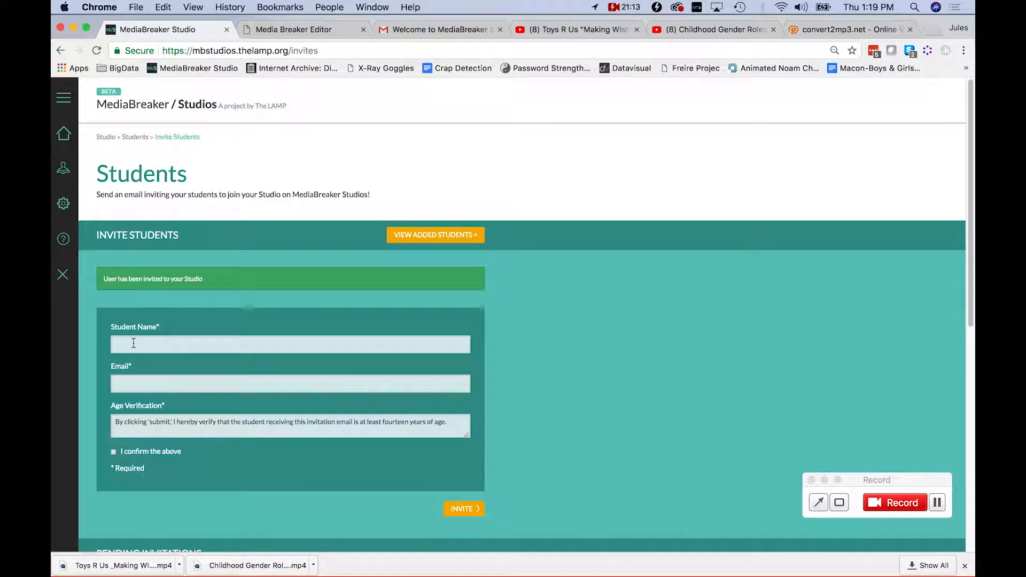
Review the pending invitation for Student 1 dated 11/16/2017, then return to Gmail.
{"action": "left_click", "coordinate": [133, 344]}
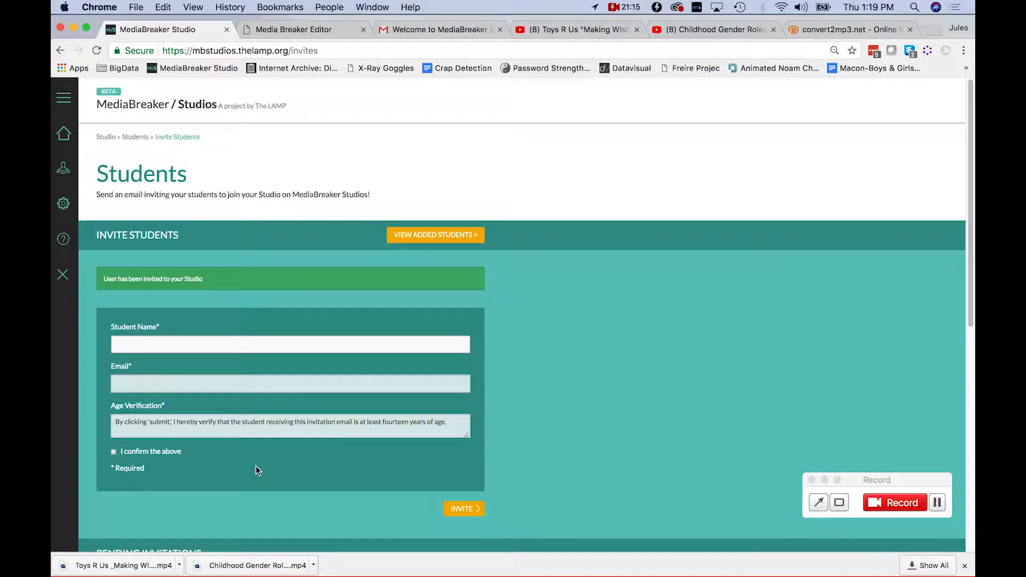
{"action": "scroll", "coordinate": [268, 475], "scroll_direction": "down", "scroll_amount": 1}
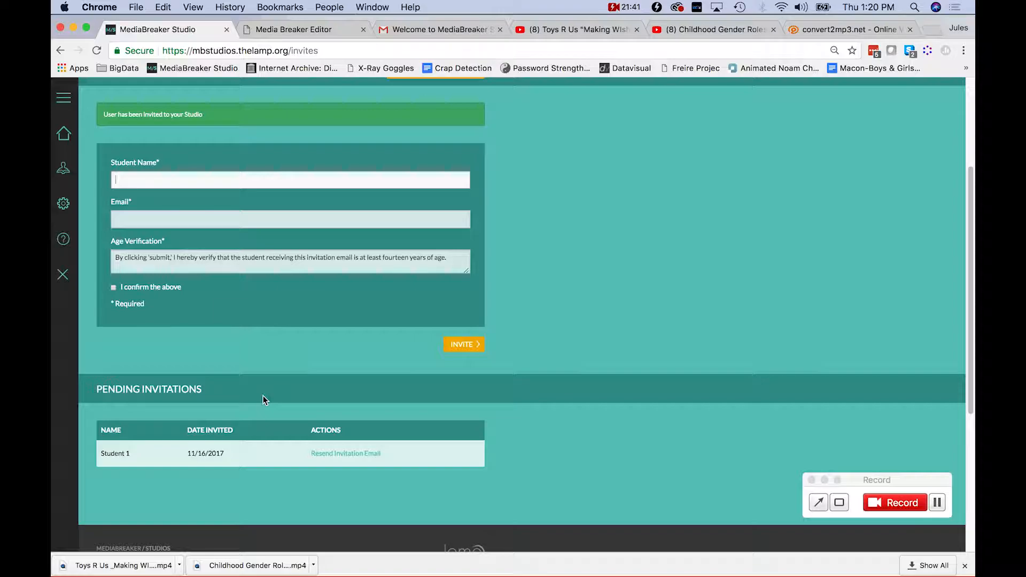
{"action": "left_click", "coordinate": [481, 24]}
Follow the MediaBreaker link at the top of the welcome email to reach the invites page.
{"action": "scroll", "coordinate": [507, 225], "scroll_direction": "up", "scroll_amount": 3}
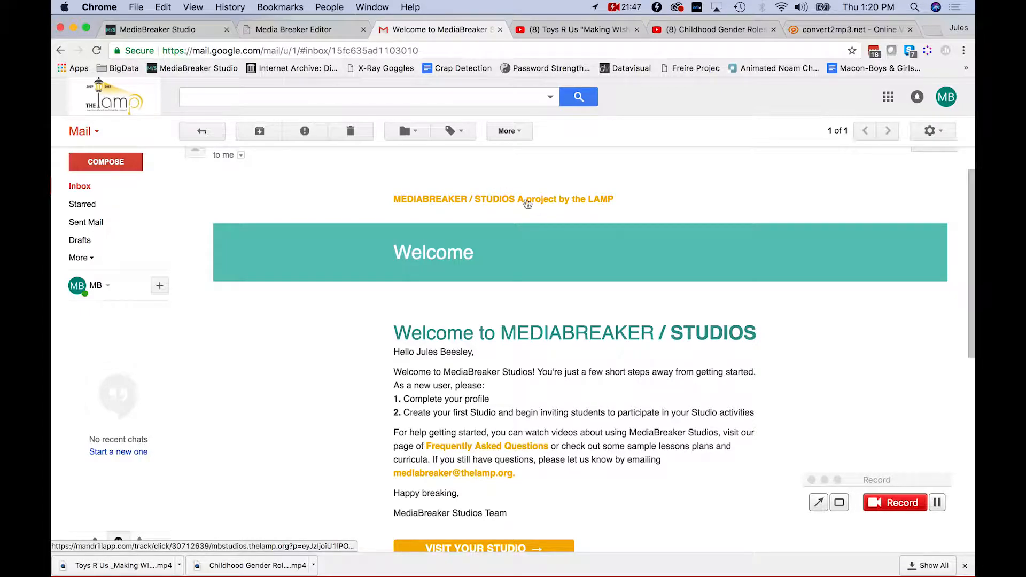
{"action": "left_click", "coordinate": [572, 201]}
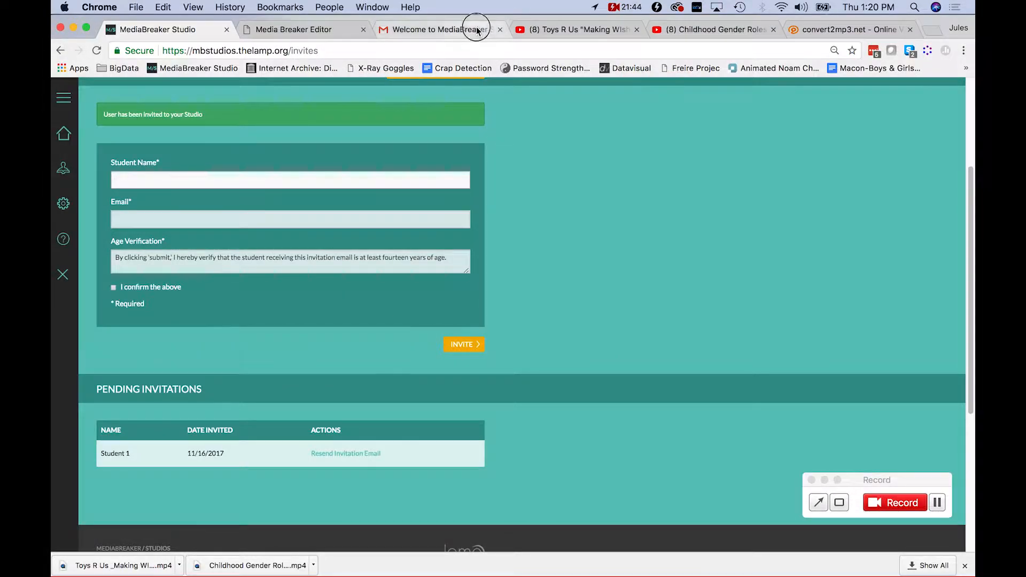
{"action": "left_click", "coordinate": [469, 30]}
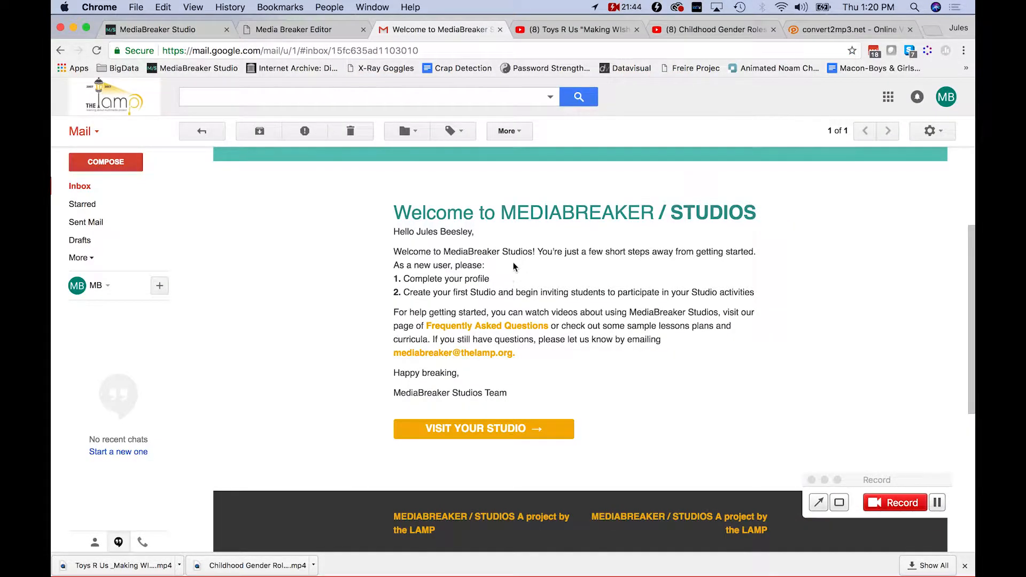
{"action": "scroll", "coordinate": [533, 230], "scroll_direction": "up", "scroll_amount": 3}
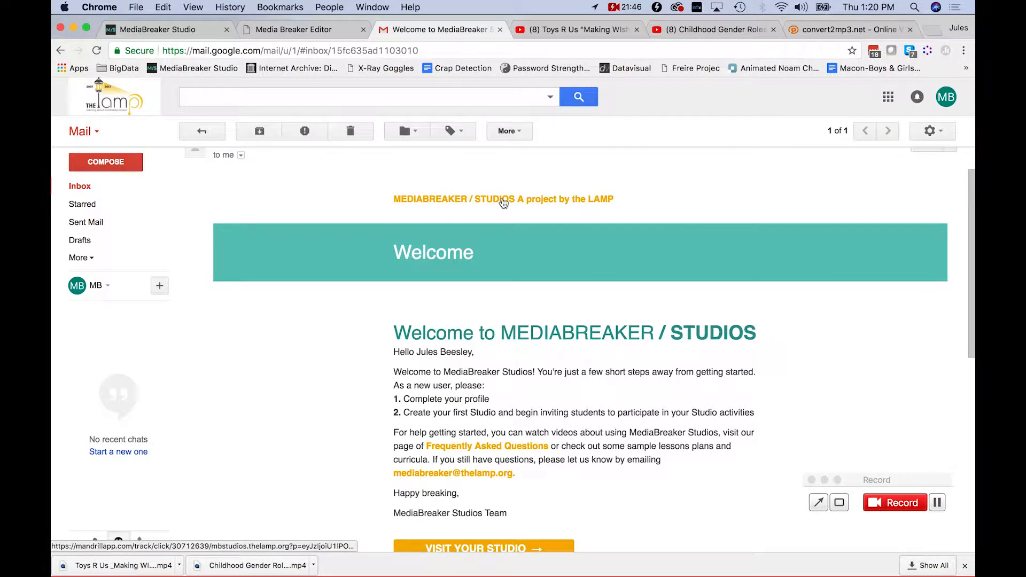
{"action": "left_click", "coordinate": [572, 203]}
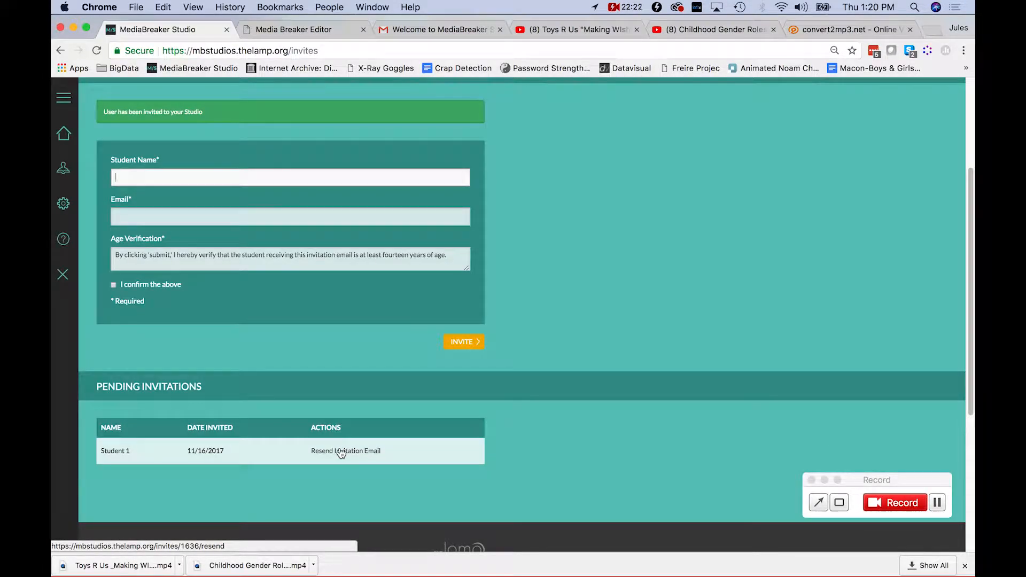
Check Student 1's pending invitation dated 11/16/2017, then return to Learning Experience 474 in the Editor.
{"action": "left_click_drag", "start_coordinate": [102, 451], "coordinate": [132, 466]}
{"action": "left_click_drag", "start_coordinate": [230, 451], "coordinate": [182, 450]}
{"action": "left_click", "coordinate": [207, 467]}
{"action": "scroll", "coordinate": [324, 486], "scroll_direction": "down", "scroll_amount": 1}
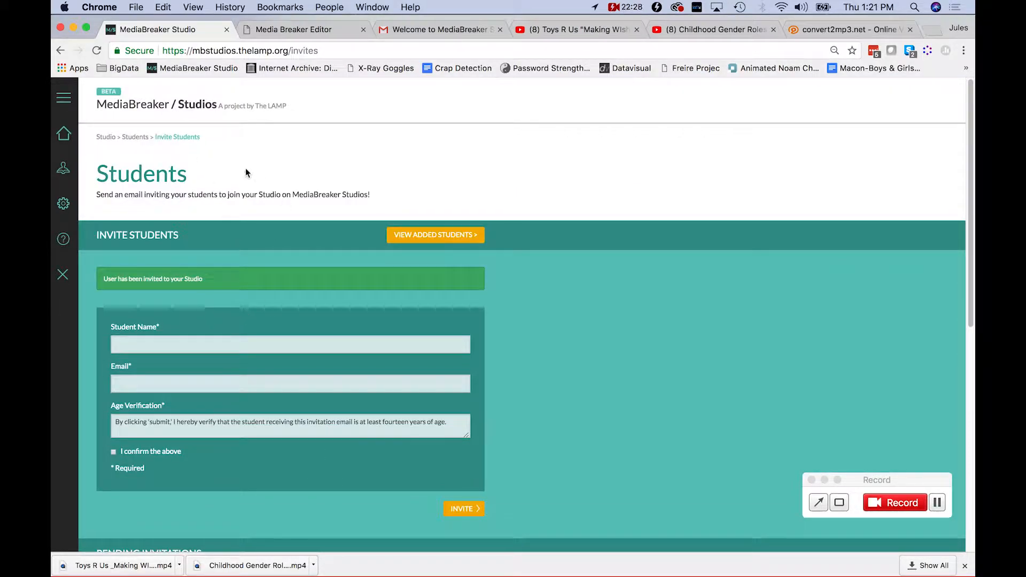
{"action": "left_click", "coordinate": [308, 30]}
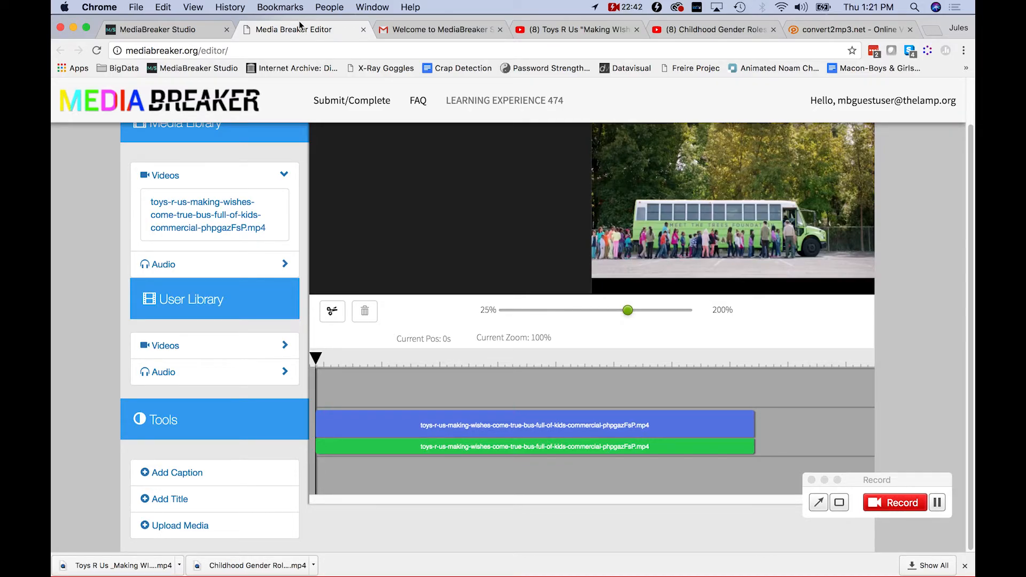
{"action": "left_click", "coordinate": [617, 8]}
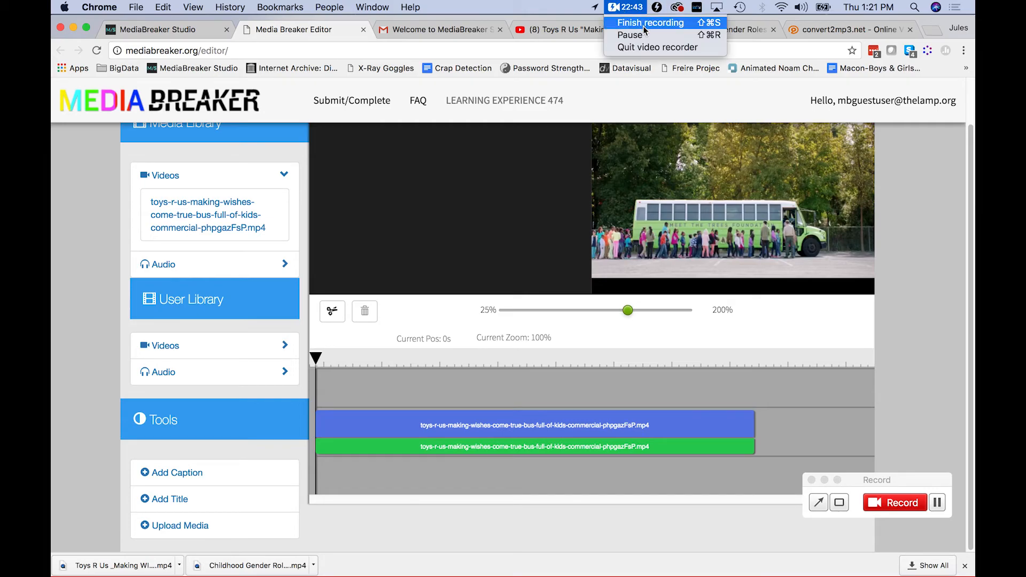